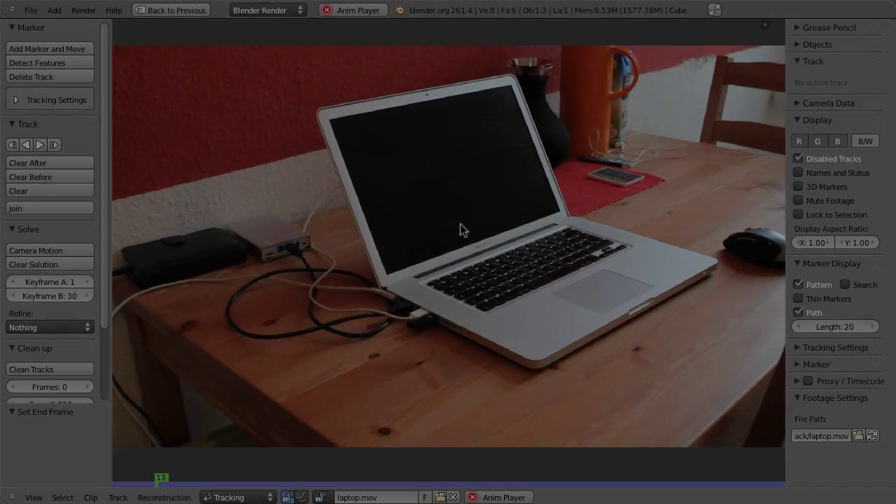
Step: Stop the footage at frame 1 and zoom in on the laptop screen's lower-left corner
key(Escape)
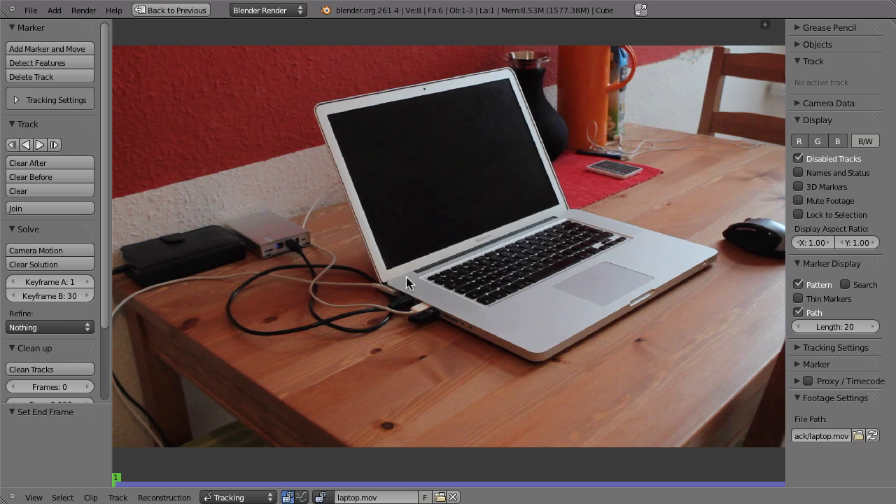
scroll(392, 237, up, 5)
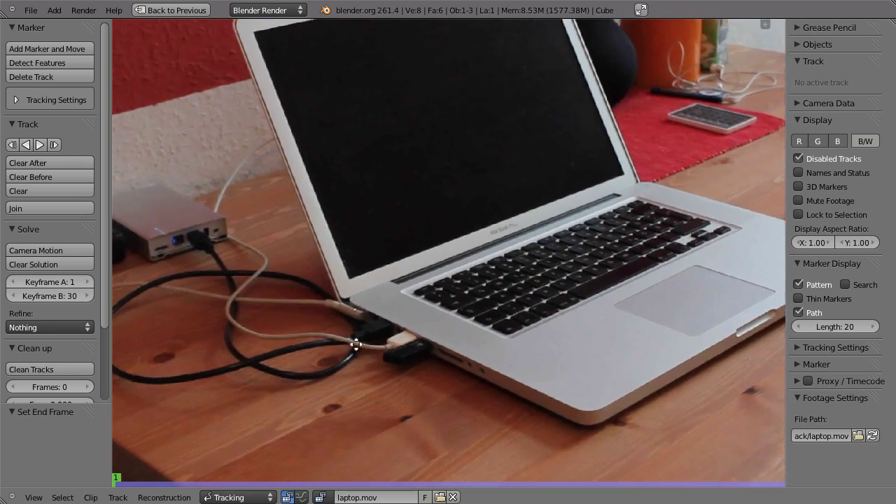
scroll(374, 268, up, 3)
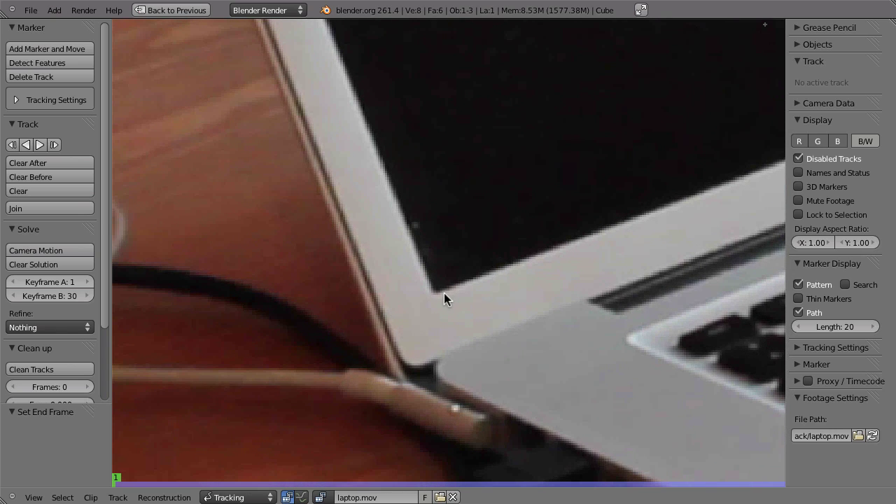
Step: Place a marker on the screen's lower-left corner, lock the view to it, and track it forward
ctrl+click(433, 293)
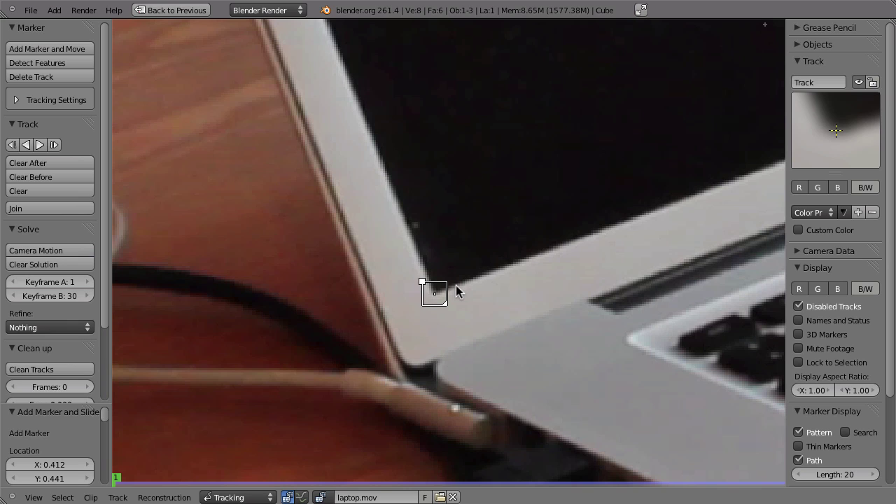
key(l)
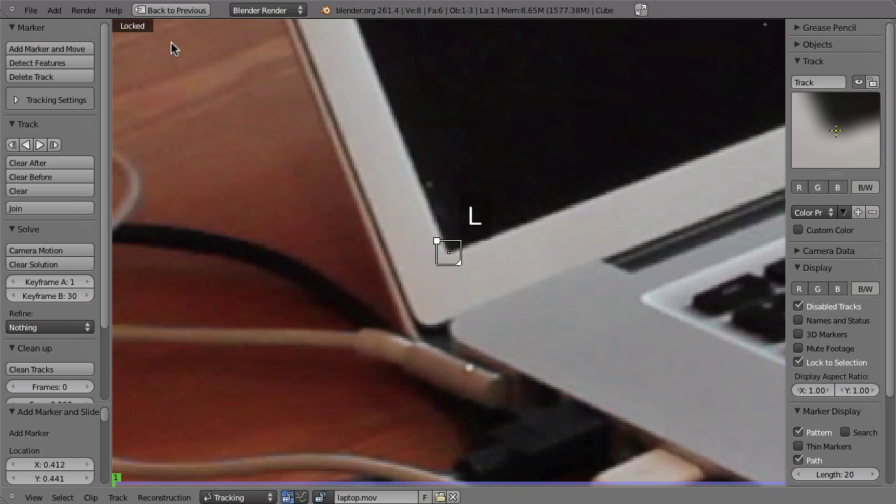
key(ctrl+t)
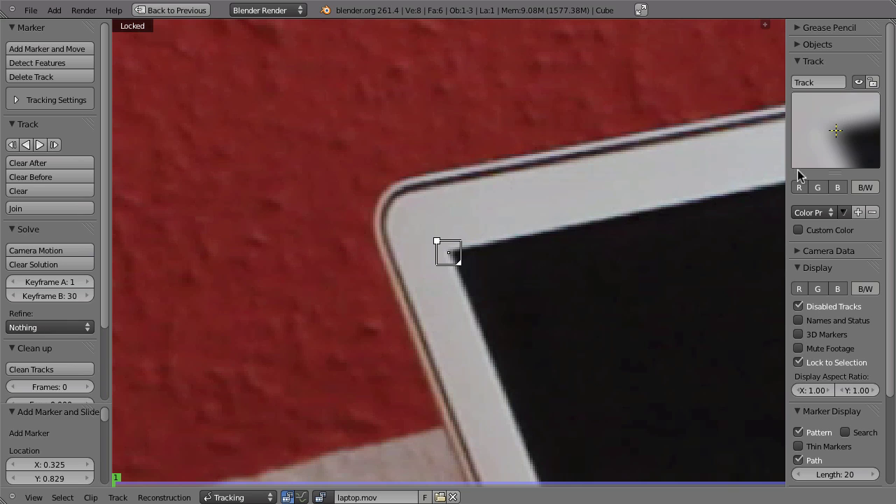
Step: Set tracking speed to Realtime and track the upper_left marker through the whole clip
scroll(823, 339, down, 4)
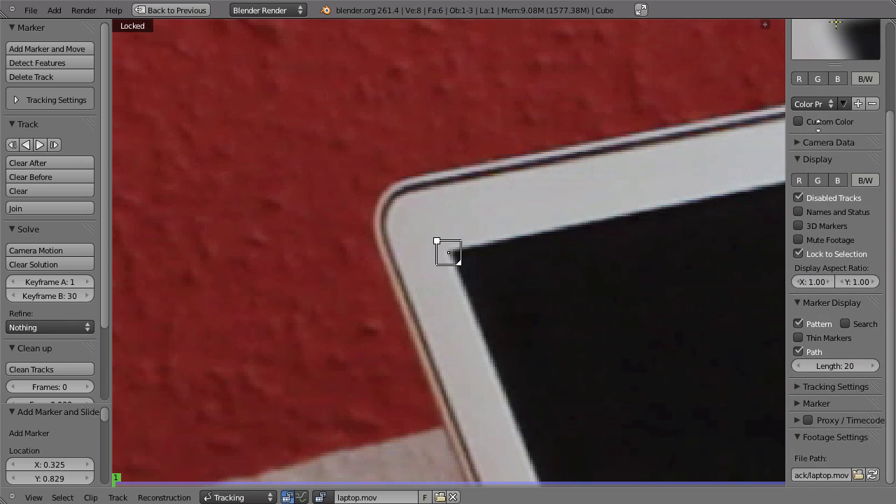
click(798, 389)
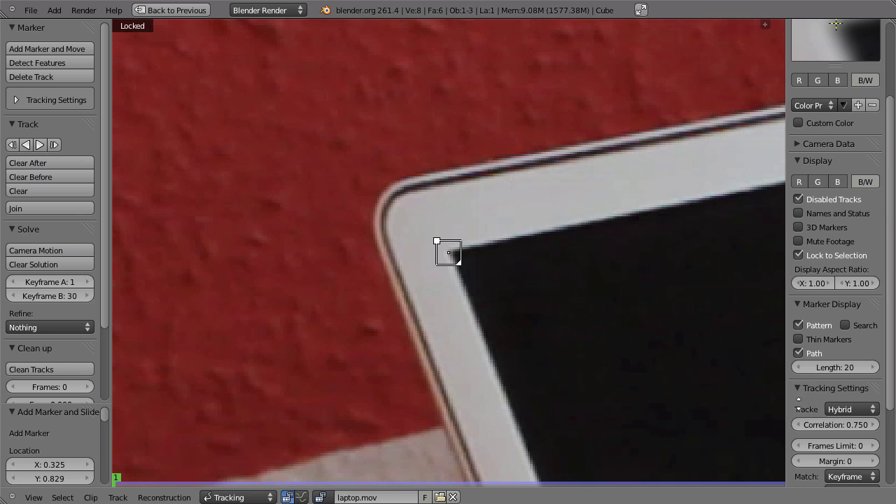
scroll(798, 399, down, 4)
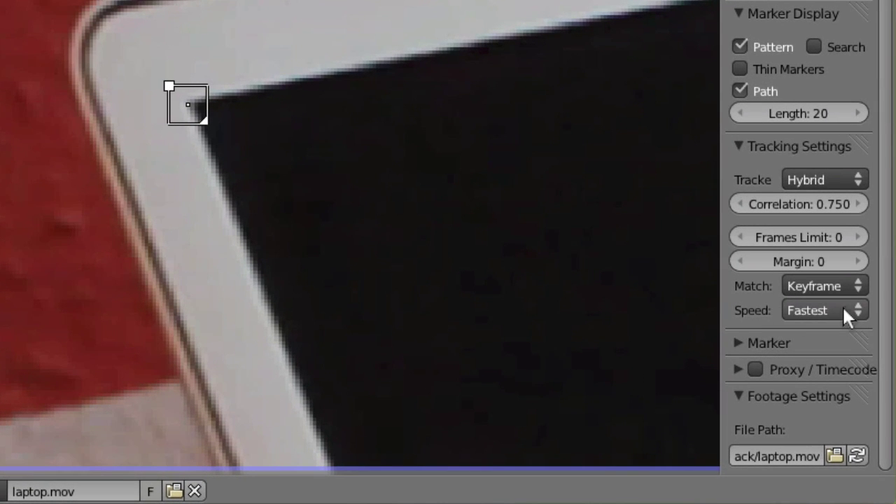
click(842, 308)
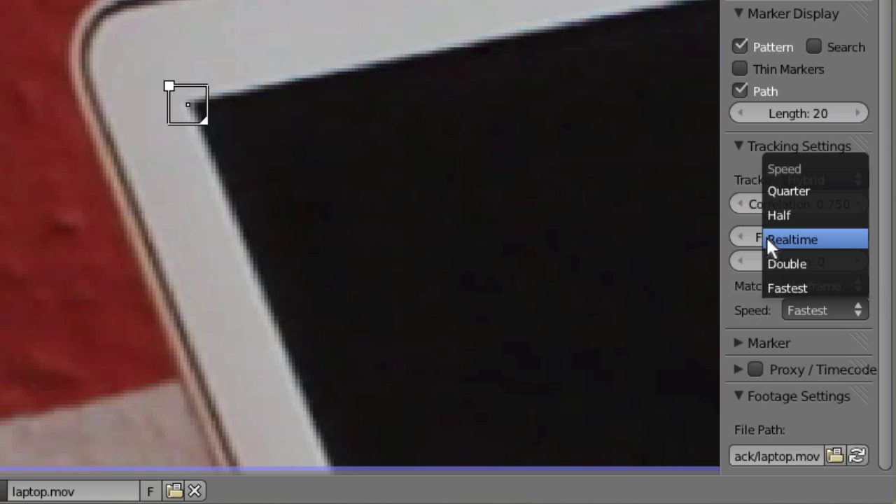
click(830, 238)
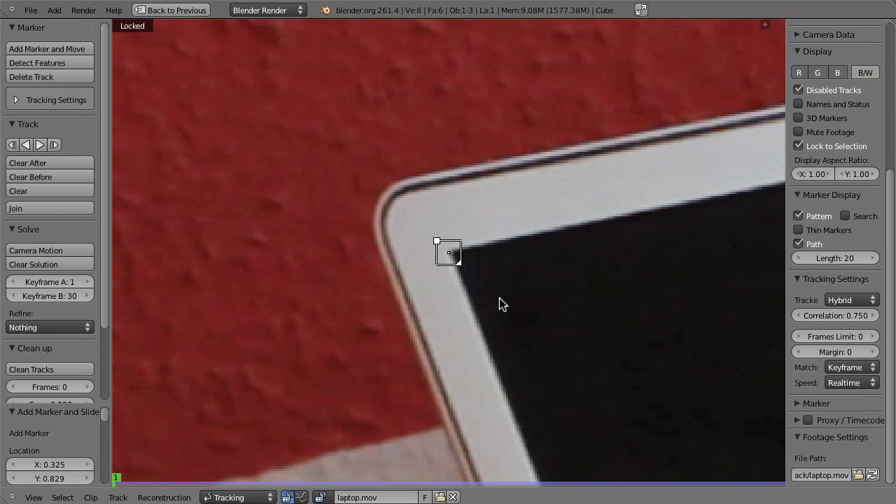
key(ctrl+t)
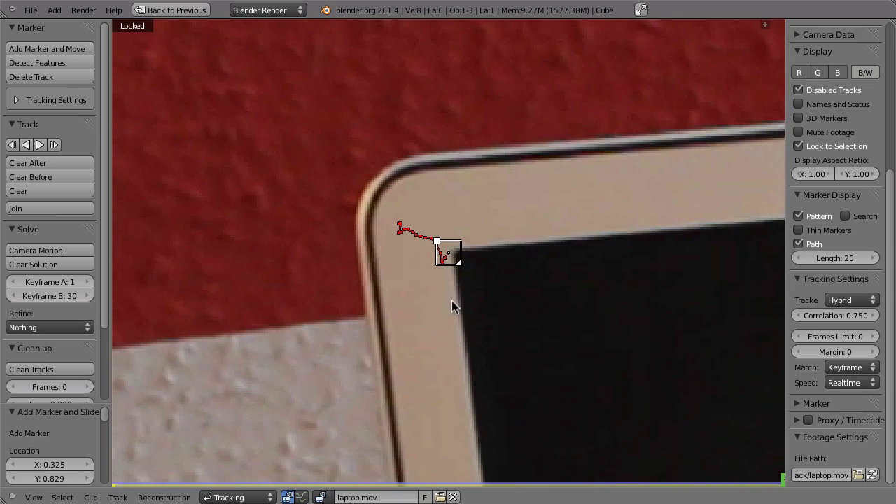
right_click(451, 300)
Step: At frame 1, place a marker on the screen's upper-right corner and track it through the clip
middle_drag(538, 250, 134, 266)
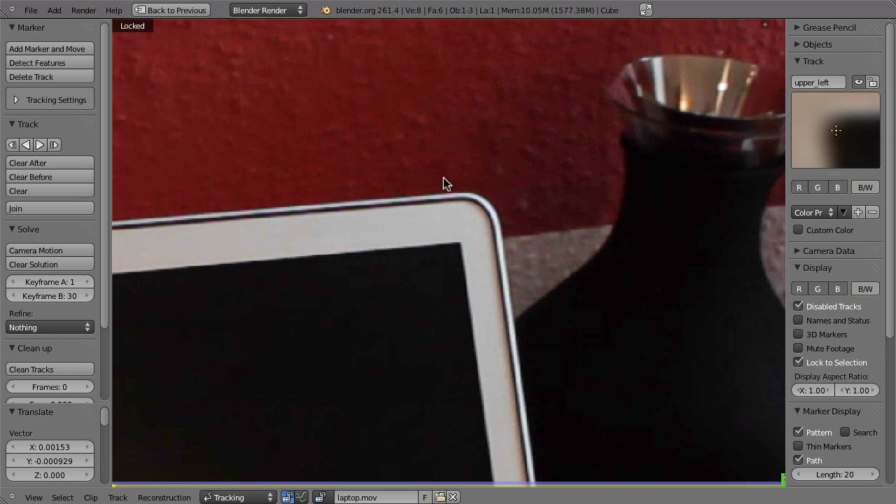
key(shift+Left)
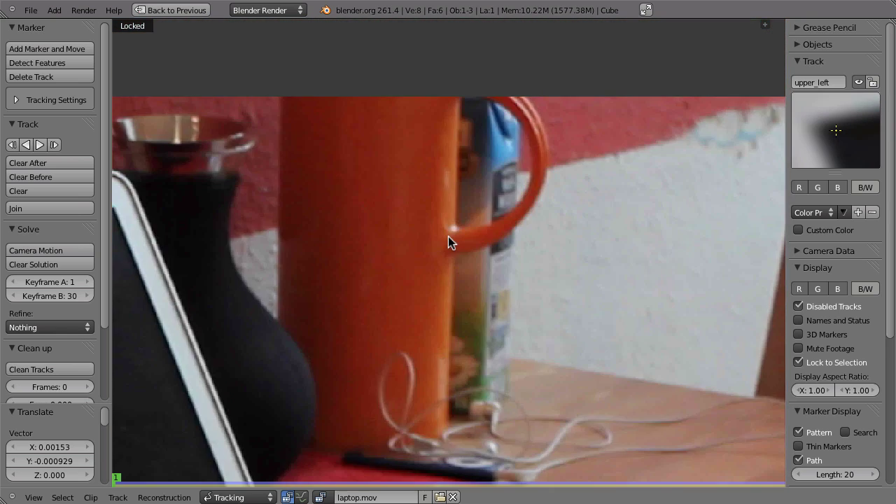
mouse_move(356, 185)
middle_down()
mouse_move(472, 168)
mouse_move(314, 242)
middle_up()
ctrl+click(350, 247)
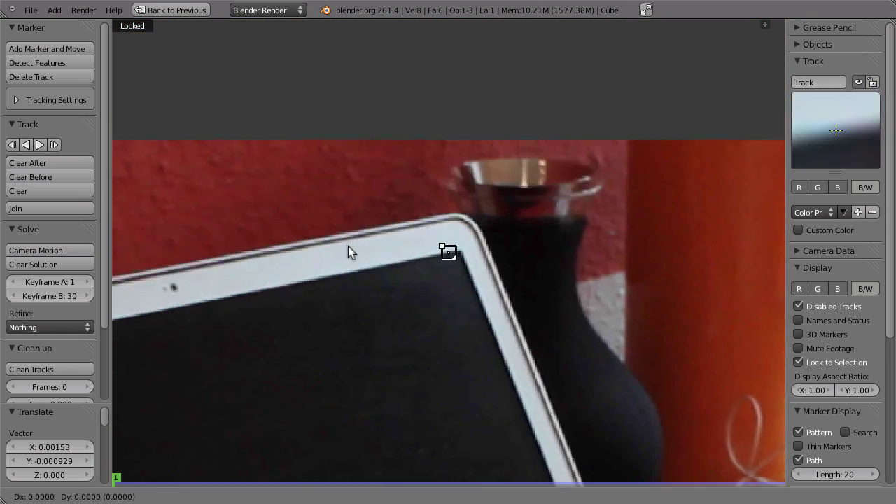
mouse_move(411, 231)
mouse_down()
mouse_move(468, 209)
mouse_move(448, 231)
mouse_up()
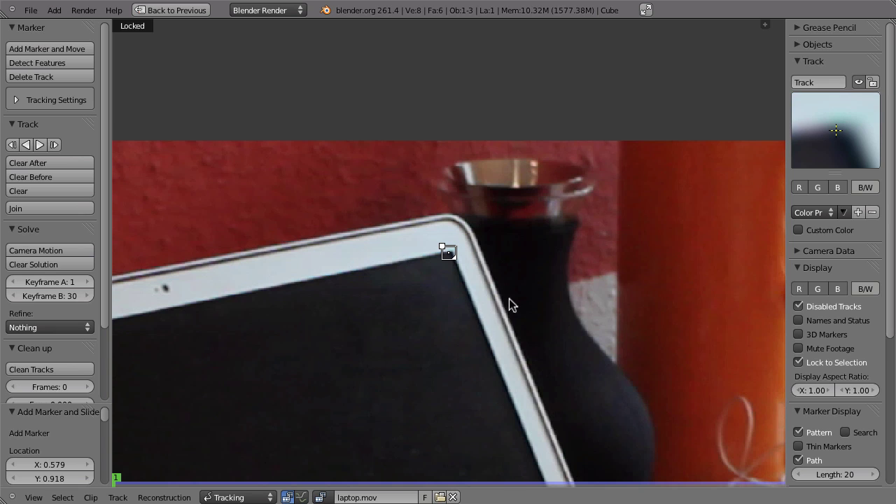
key(ctrl+t)
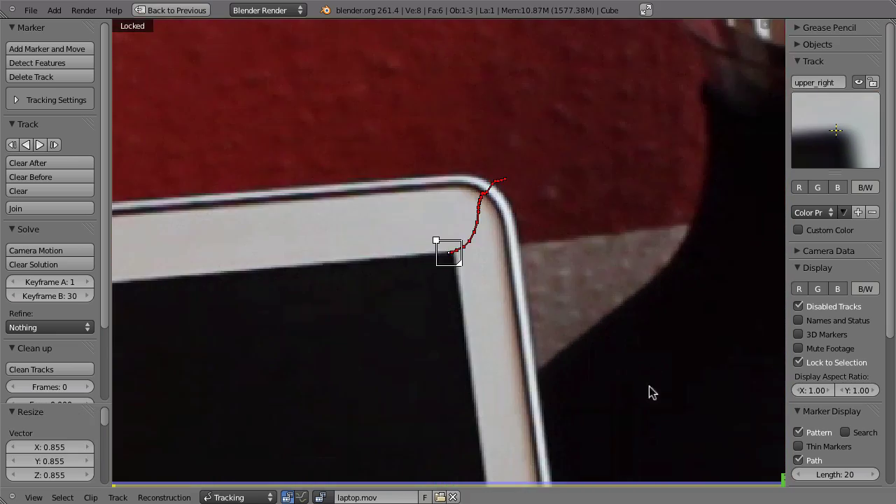
scroll(616, 389, down, 3)
mouse_move(566, 394)
middle_down()
mouse_move(530, 184)
mouse_move(521, 70)
middle_up()
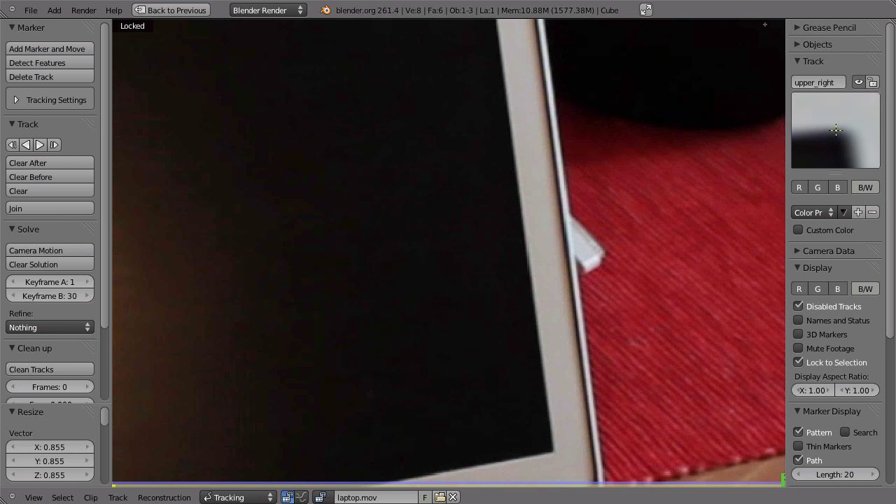
Step: Place a lower_right marker on the lower-right corner, enlarge its pattern, and track it forward
key(shift+Left)
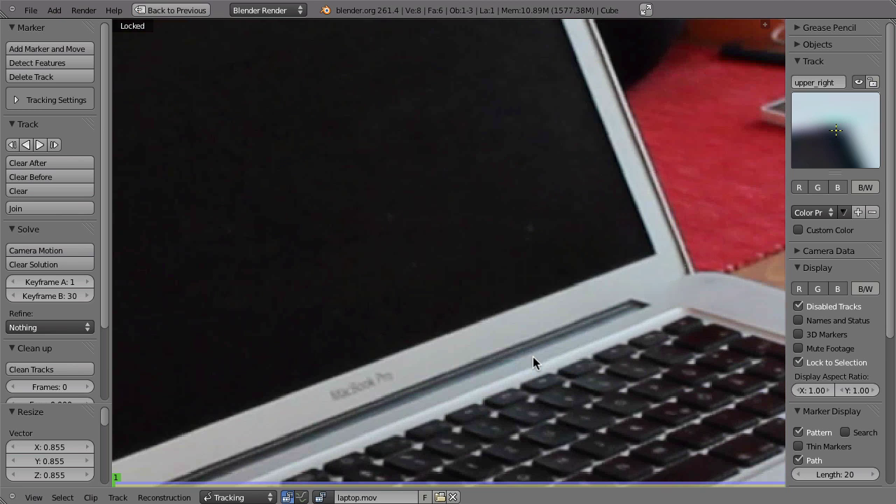
ctrl+click(661, 247)
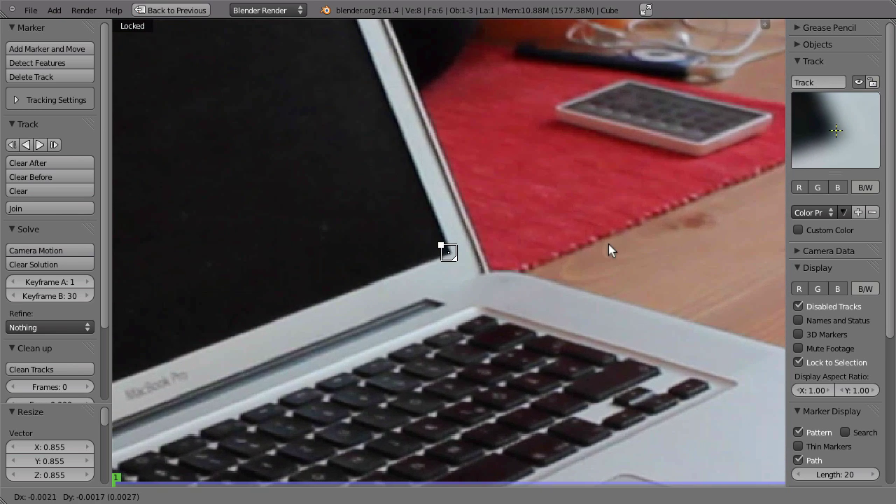
scroll(473, 262, up, 3)
key(s)
click(471, 298)
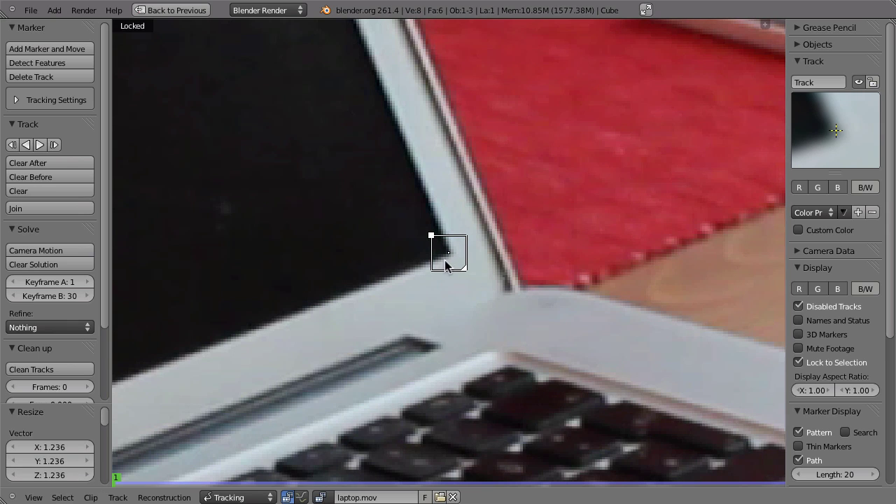
key(g)
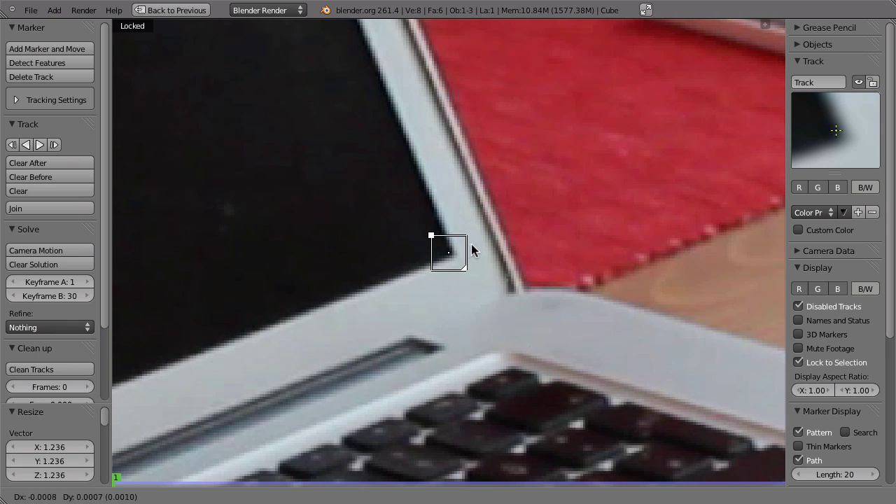
click(471, 245)
key(ctrl+t)
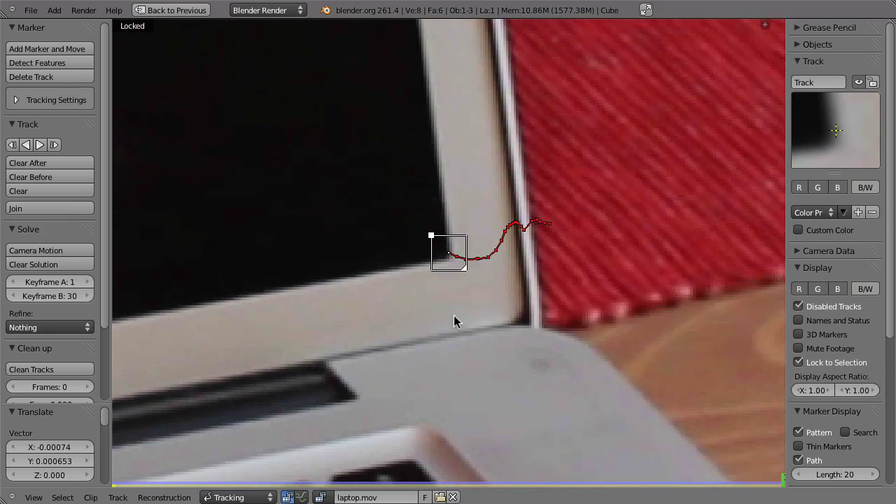
Step: Play the tracked footage from the start and restore the full window layout
scroll(455, 318, down, 5)
key(shift+Left)
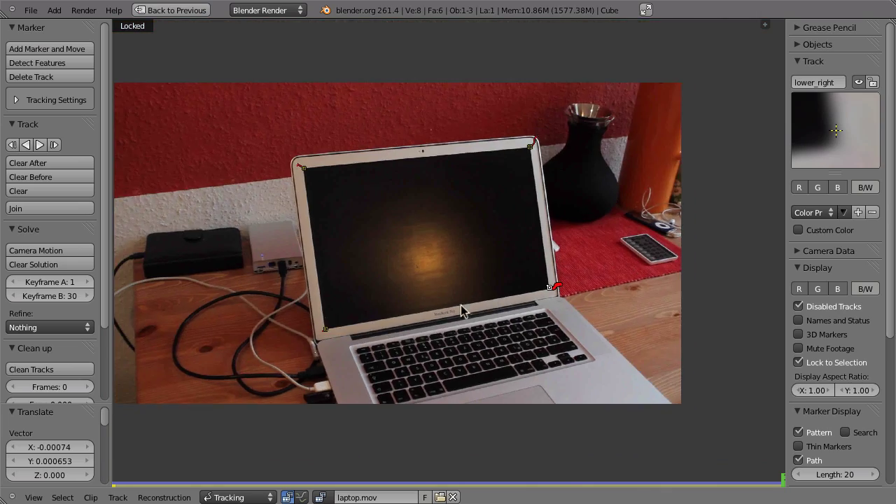
key(alt+a)
key(ctrl+Up)
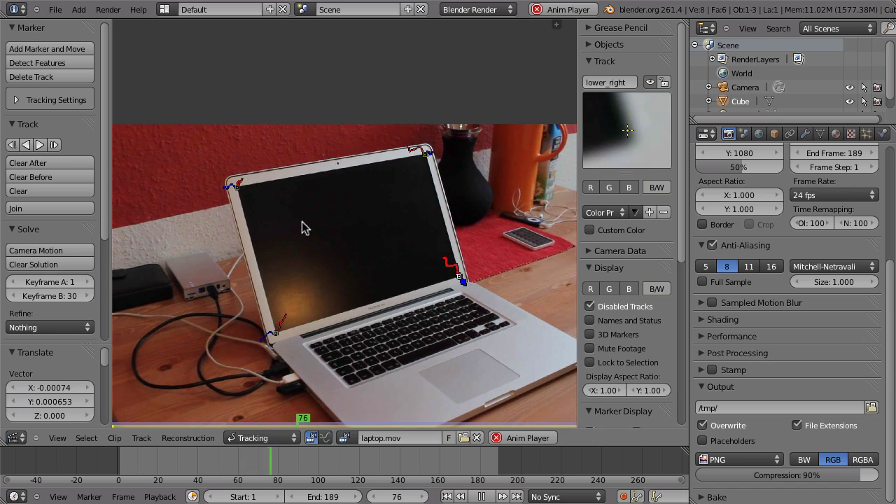
Step: Stop playback at frame 189, switch the clip editor to Reconstruction, and link an empty to the upper_left track
key(alt+a)
key(shift+Right)
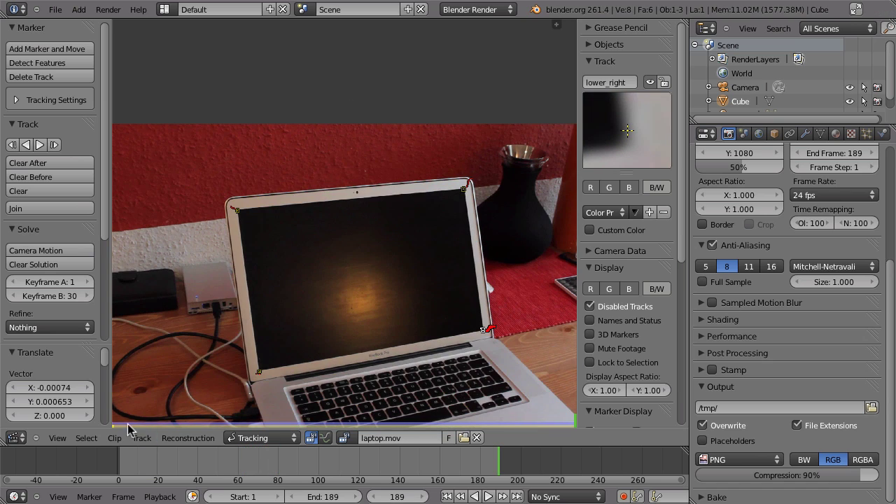
click(236, 438)
click(240, 410)
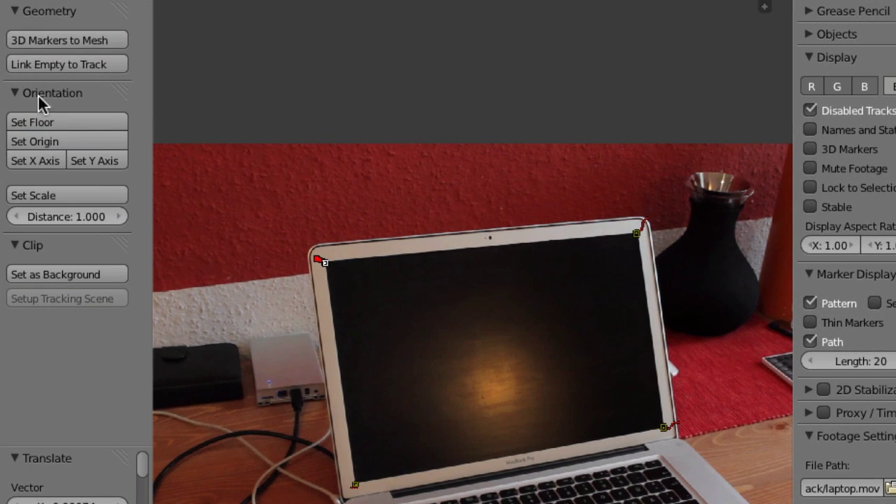
click(35, 63)
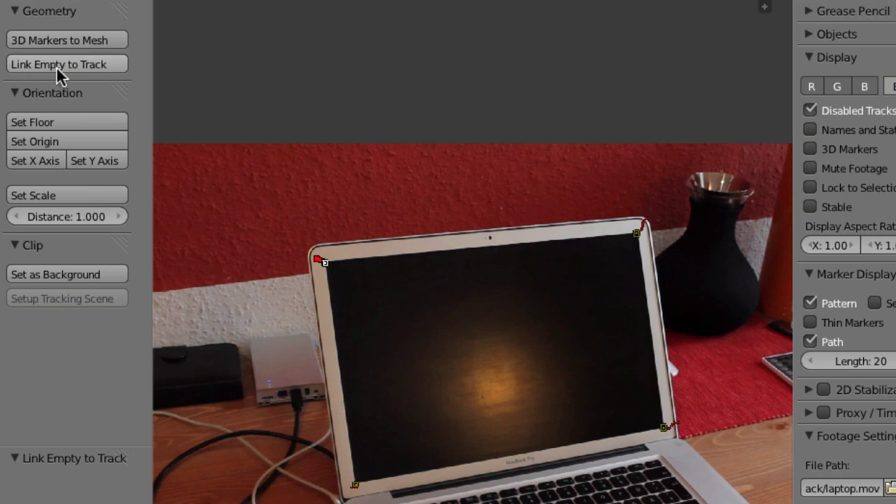
Step: Link empties to the upper-right, lower-left and lower-right tracks and check them in the Outliner
right_click(641, 229)
click(61, 63)
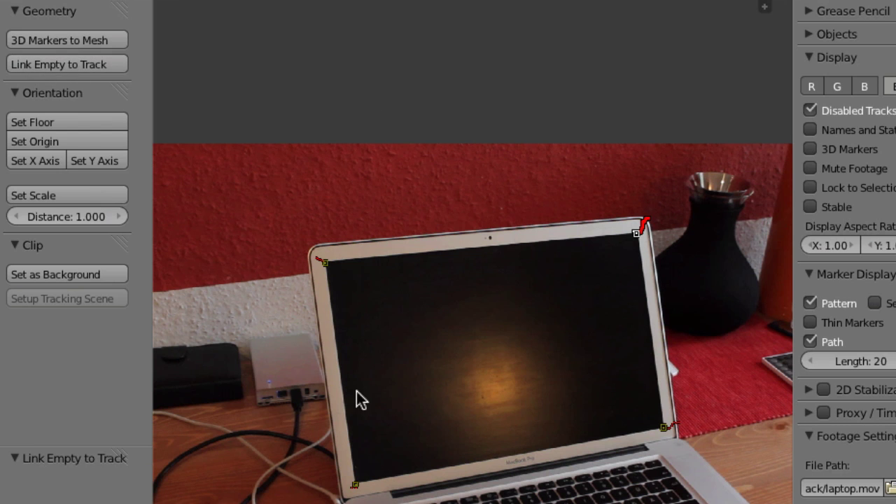
right_click(354, 484)
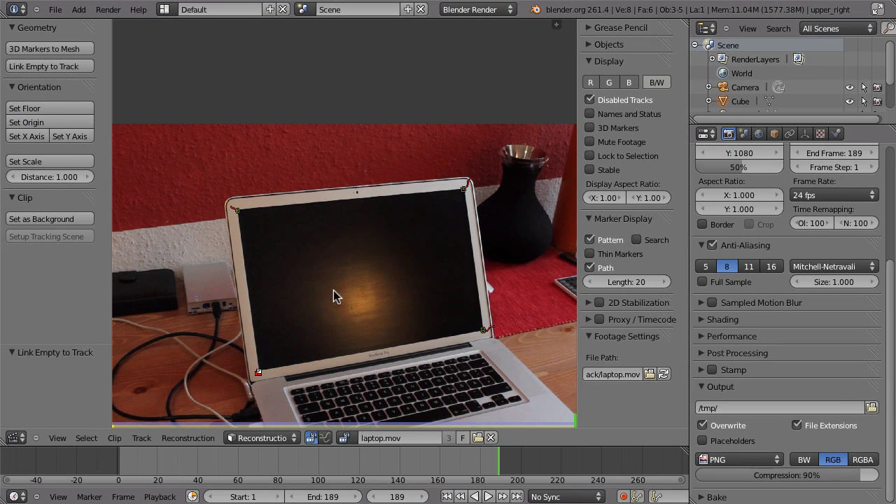
key(shift+r)
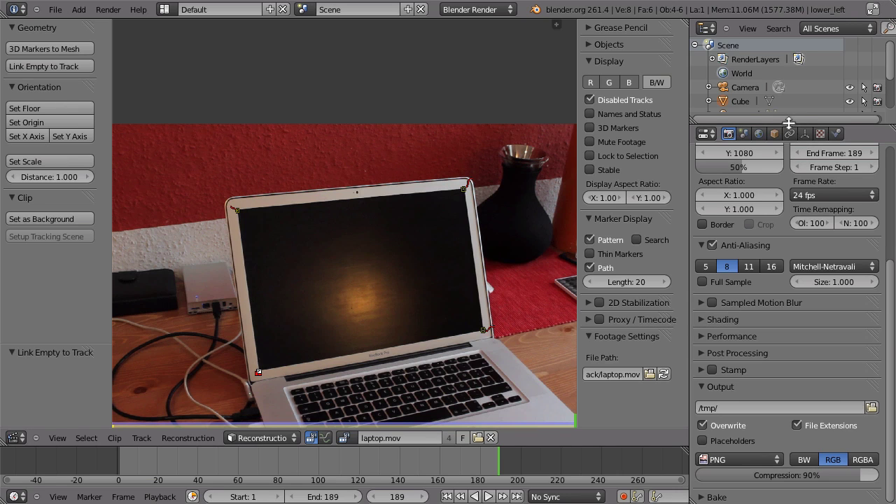
drag(787, 127, 769, 221)
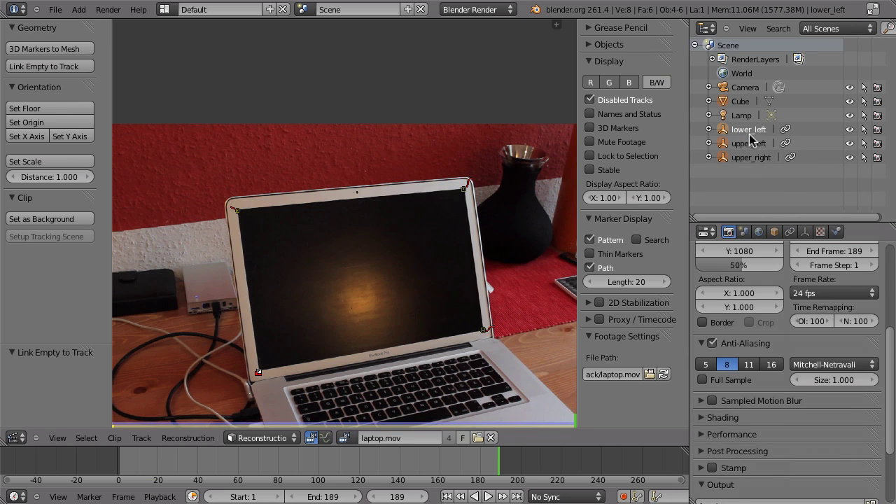
right_click(485, 334)
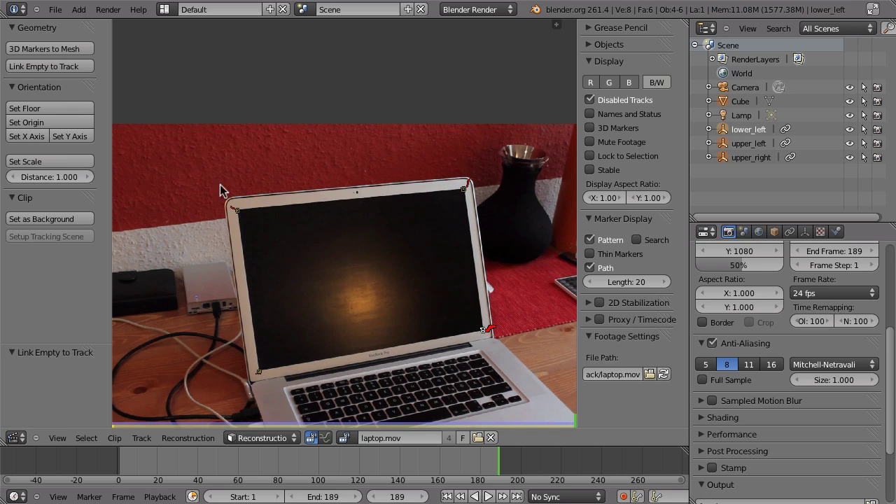
click(44, 68)
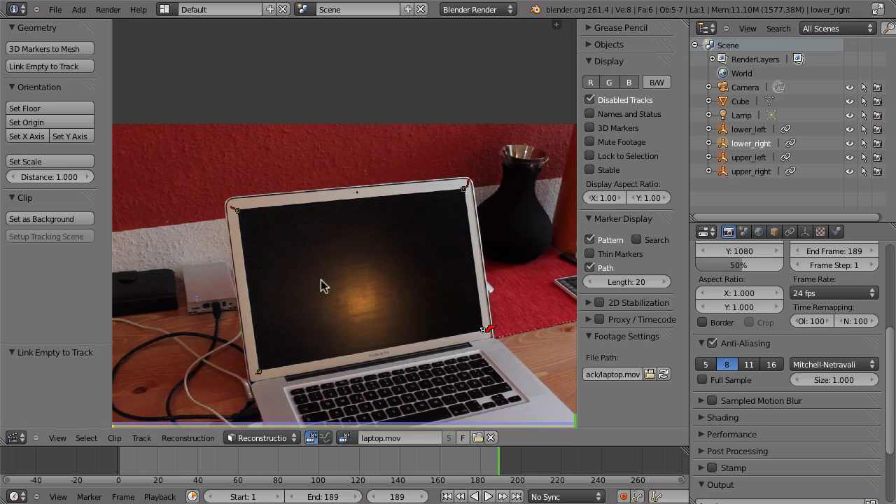
click(16, 438)
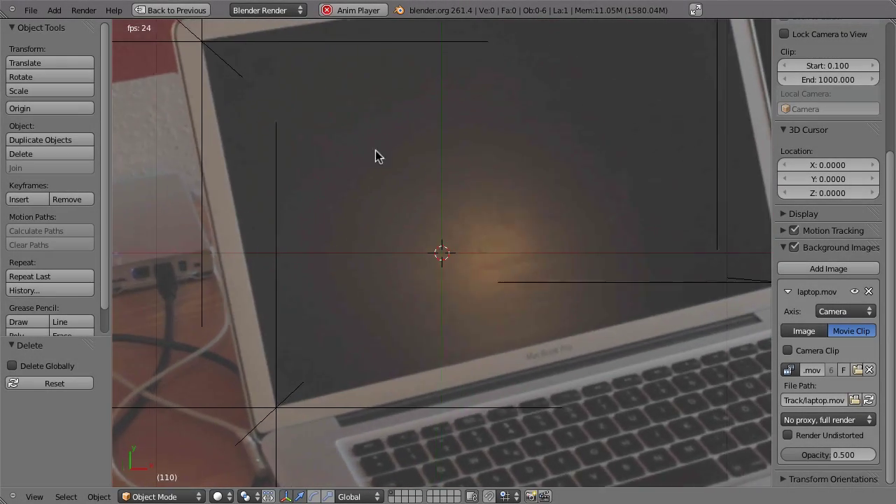
Step: At frame 1, add a plane and view it through the camera in wireframe over the footage
key(alt+a)
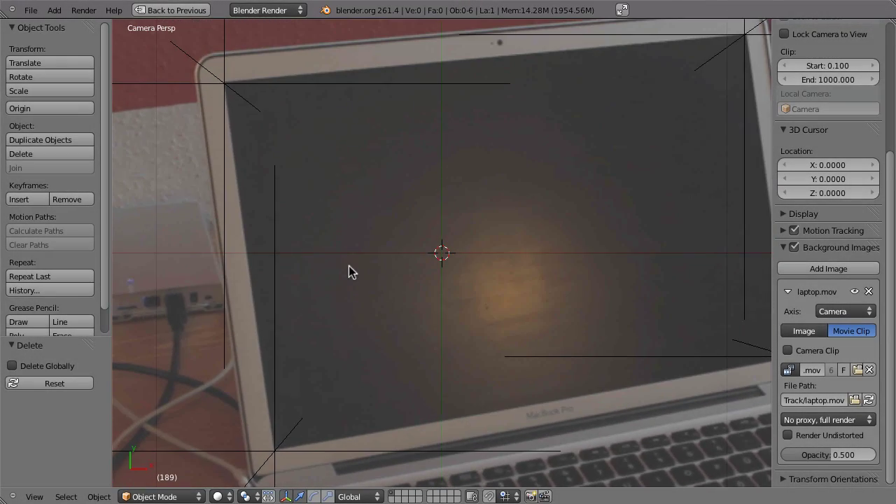
key(Home)
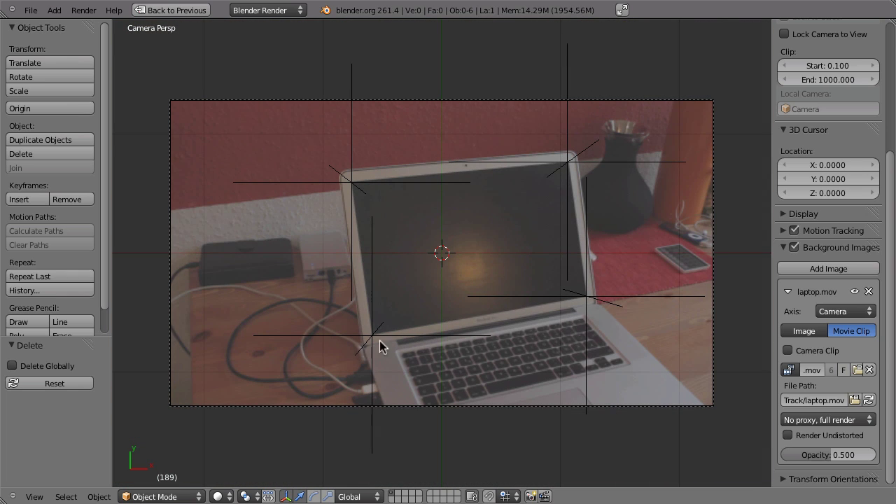
key(shift+Left)
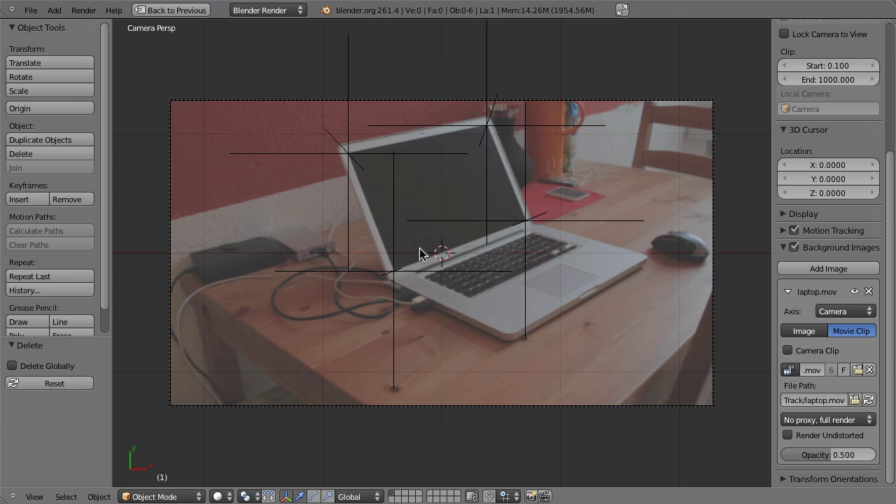
middle_drag(429, 254, 508, 242)
key(shift+a)
mouse_move(421, 252)
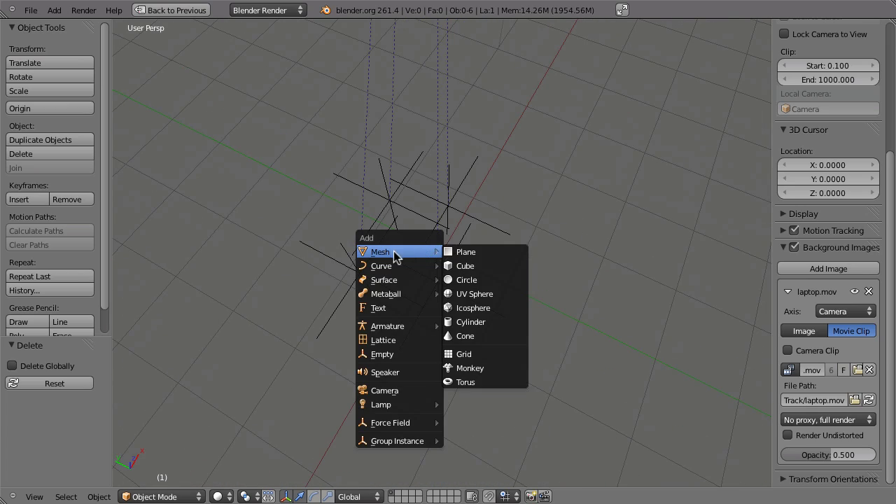
click(469, 253)
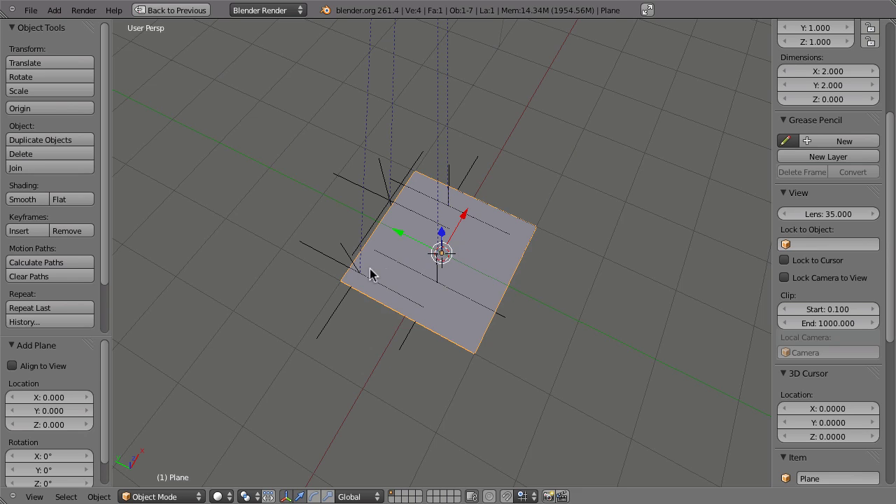
key(KP_0)
key(z)
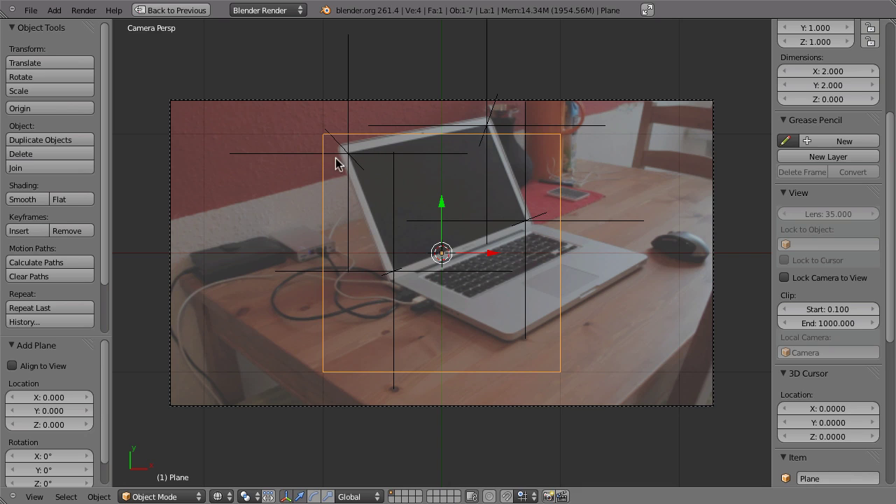
Step: Snap the plane's top-left vertex onto the upper_left empty via the 3D cursor
right_click(357, 189)
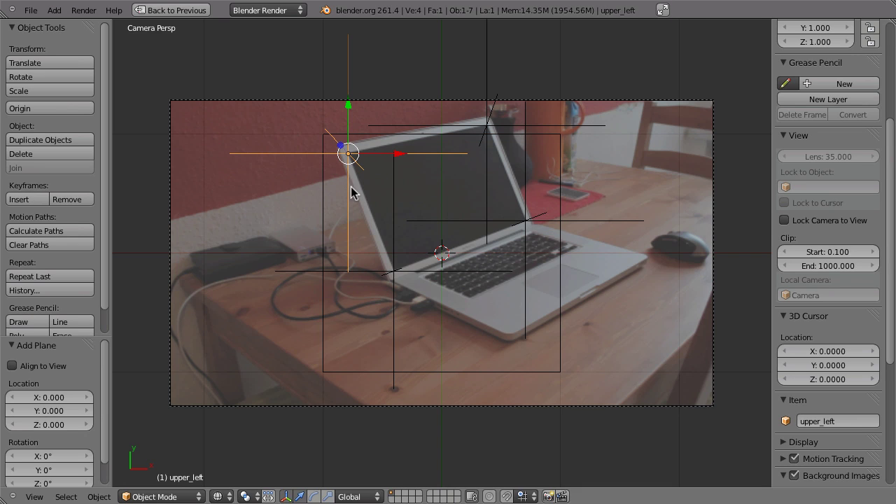
key(shift+s)
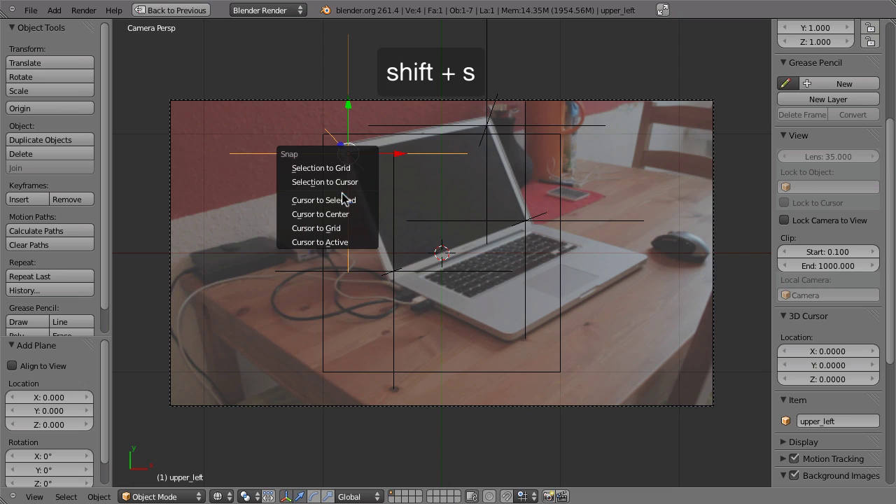
key(3)
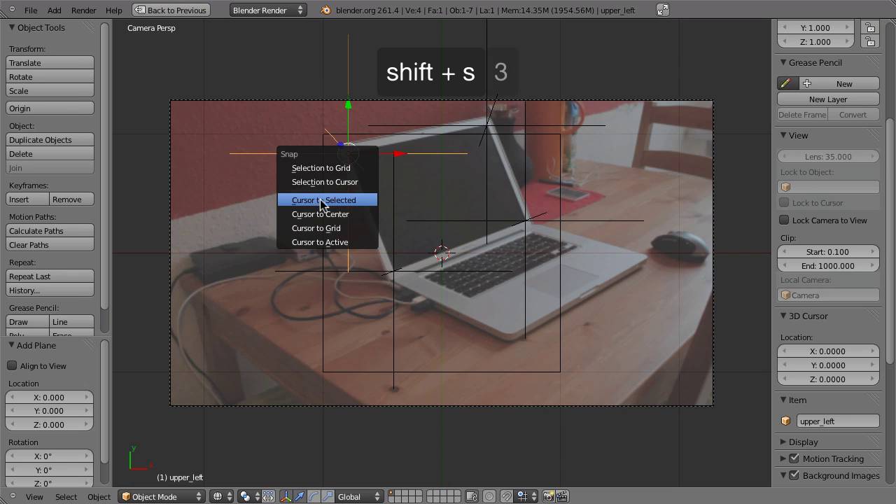
click(358, 199)
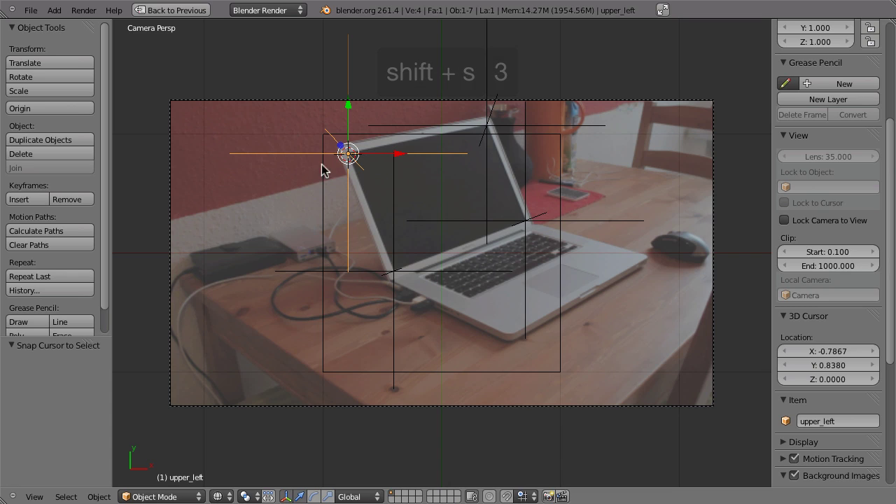
right_click(322, 199)
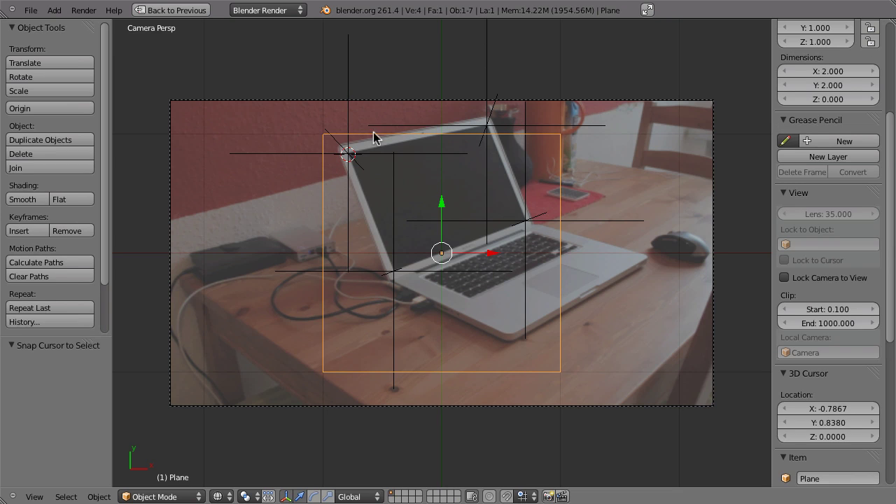
key(Tab)
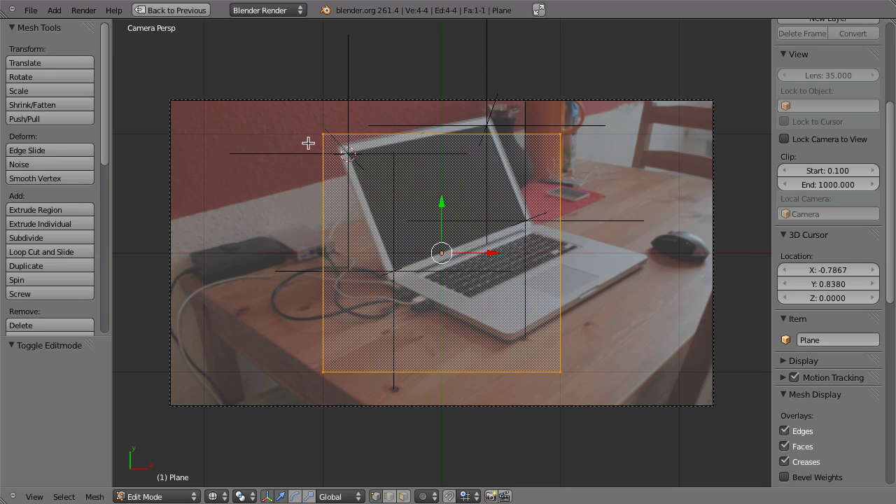
right_click(332, 135)
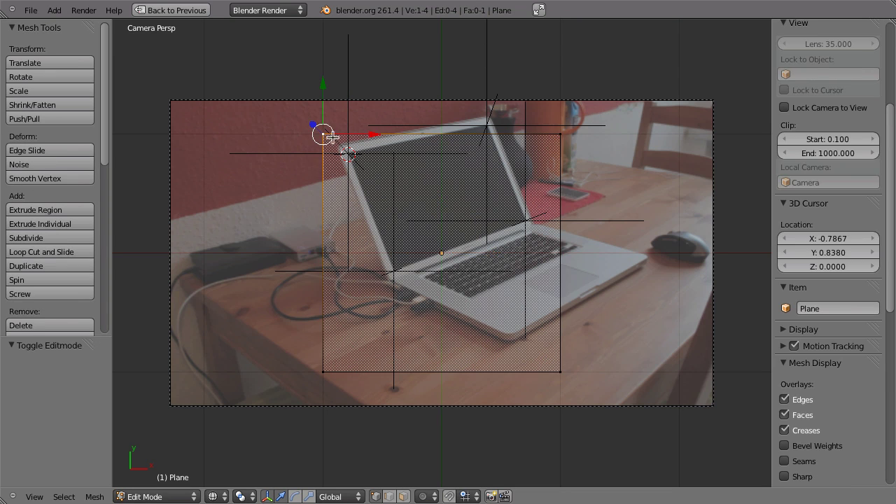
key(shift+s)
key(2)
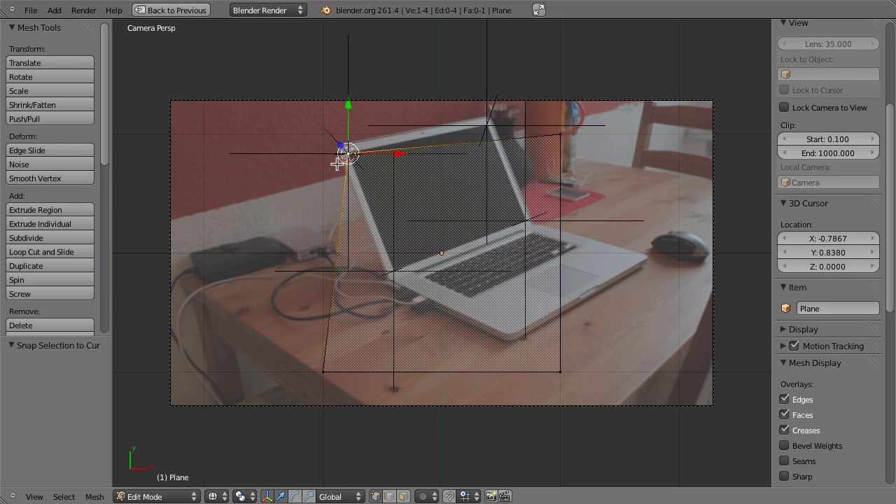
key(Tab)
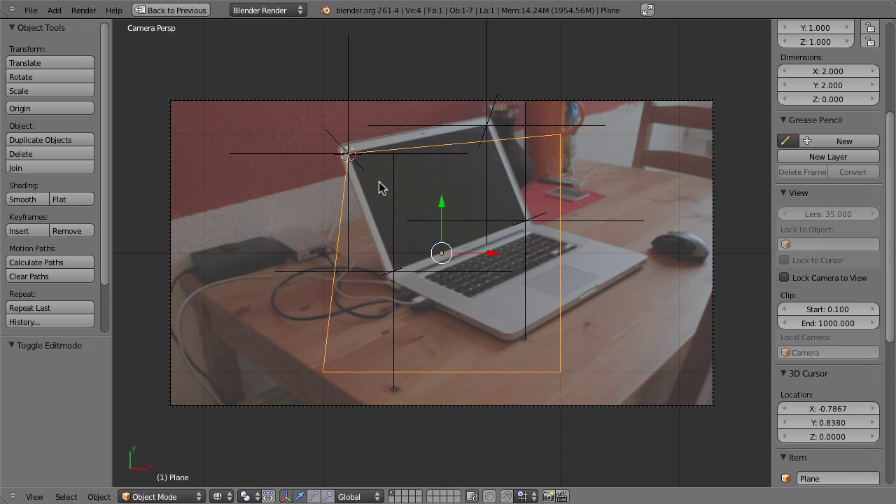
Step: Snap the plane's top-right vertex onto the upper_right empty
right_click(466, 126)
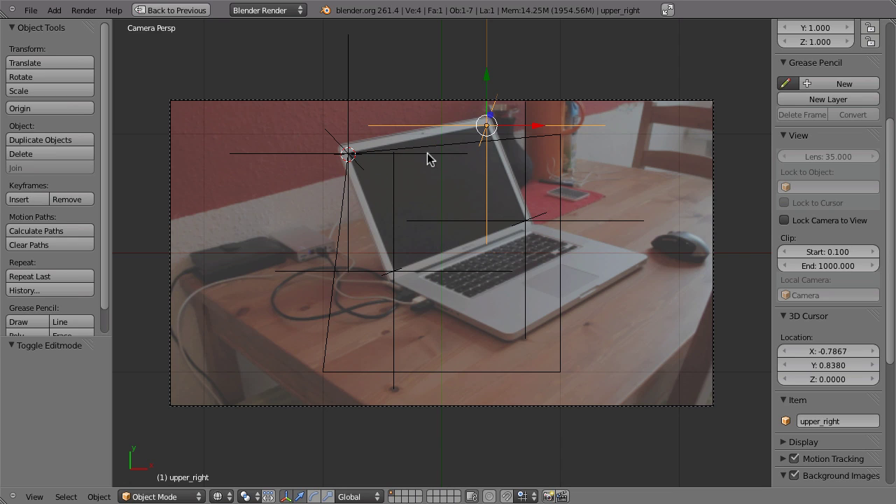
key(shift+s)
click(440, 152)
right_click(466, 148)
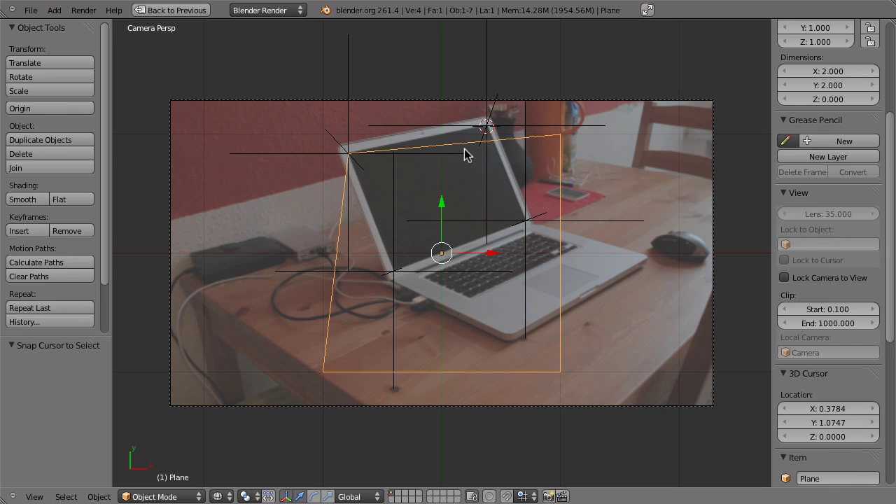
key(Tab)
right_click(545, 140)
key(shift+s)
click(511, 140)
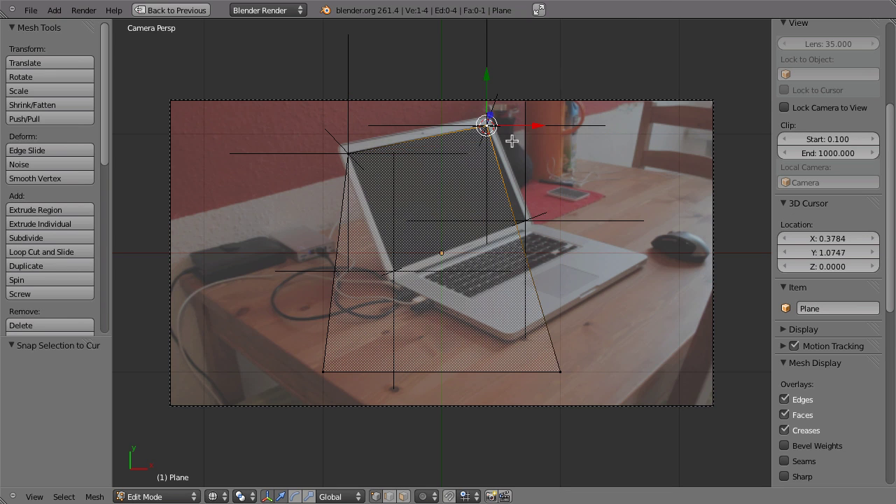
key(Tab)
Step: Snap the plane's bottom-left corner vertex onto its tracked empty
right_click(524, 220)
right_click(555, 370)
key(Tab)
key(shift+s)
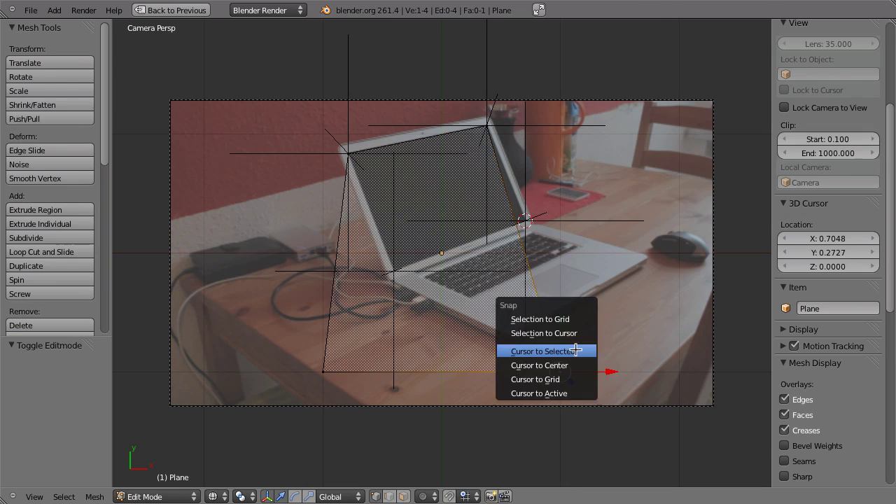
click(524, 348)
key(Tab)
key(Tab)
key(shift+s)
click(374, 335)
key(Tab)
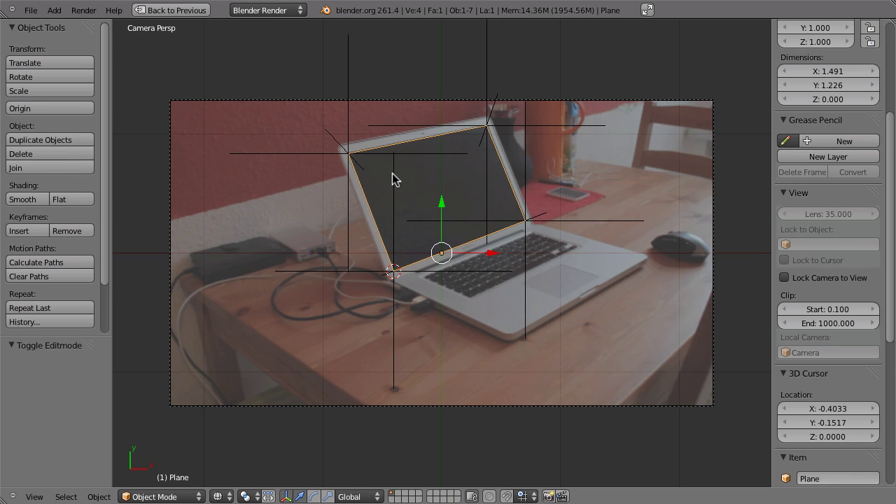
scroll(392, 173, up, 2)
scroll(392, 172, up, 3)
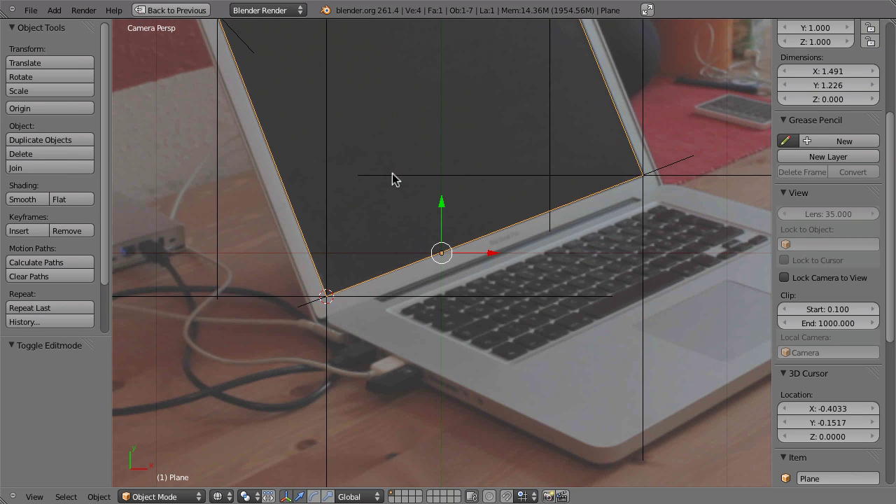
key(Right)
key(Right)
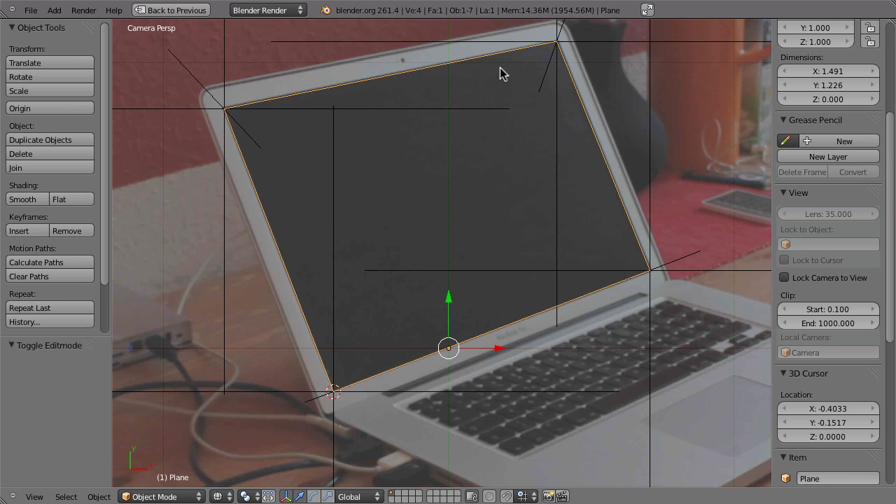
key(alt+a)
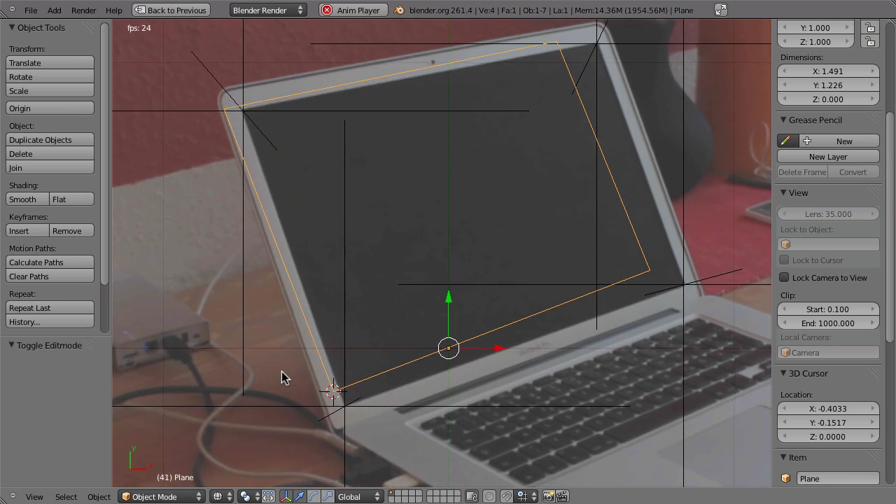
key(Escape)
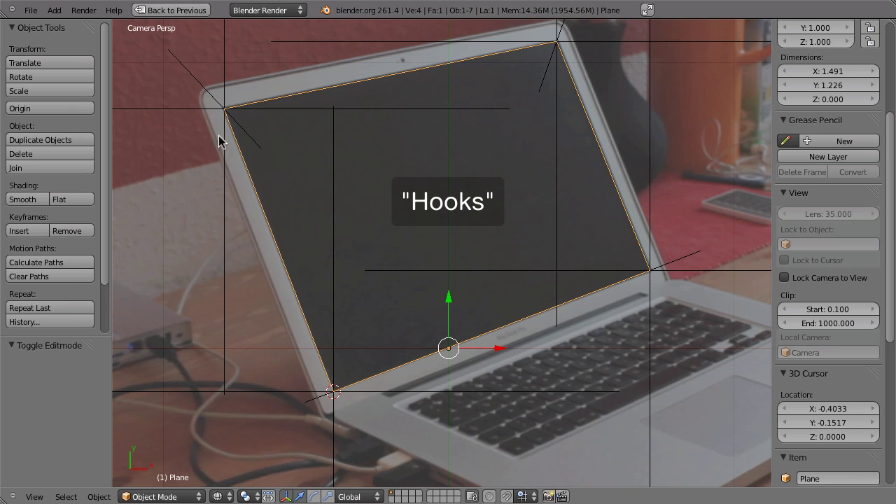
Step: Hook the plane's top-left vertex to the upper_left empty with Hook to Selected Object
right_click(197, 110)
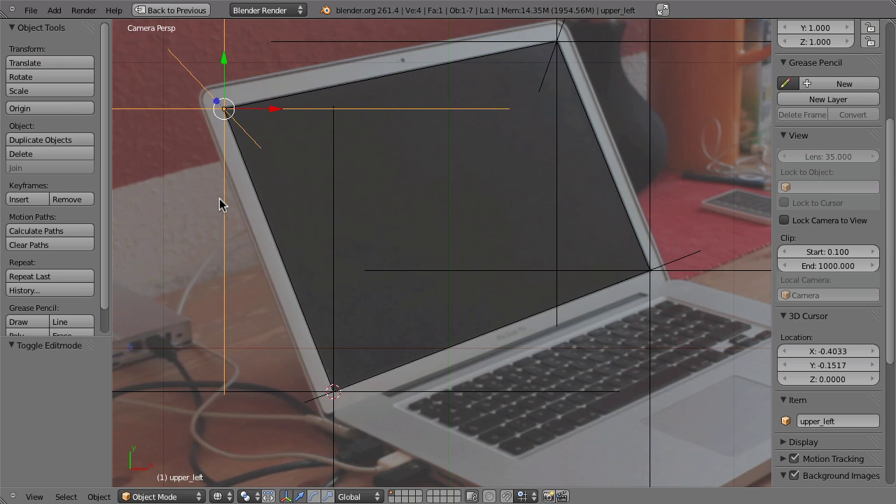
shift+middle_drag(232, 130, 256, 150)
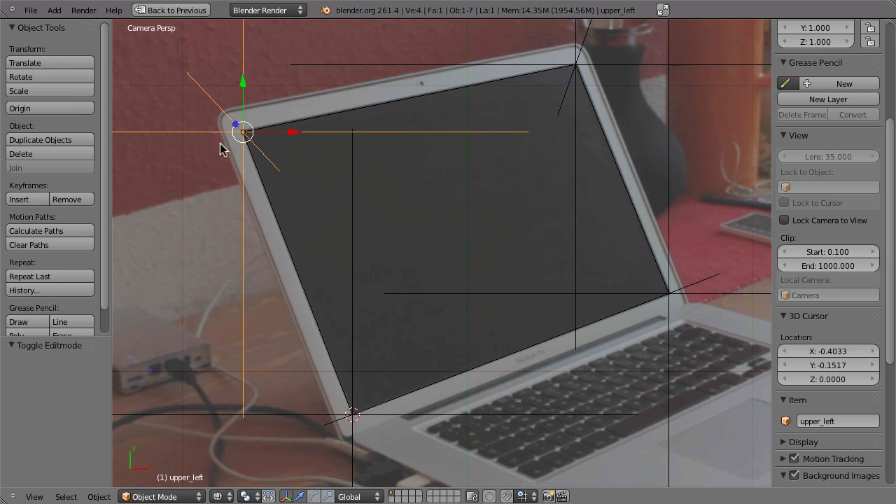
right_click(263, 205)
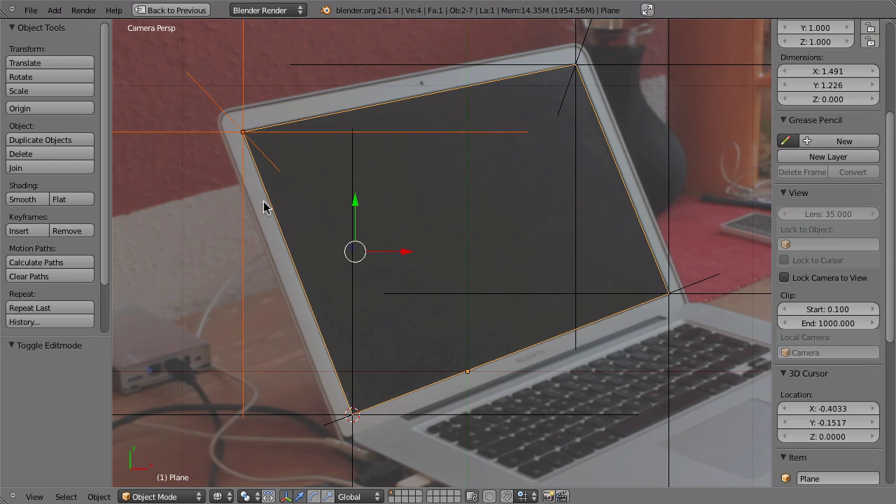
key(Tab)
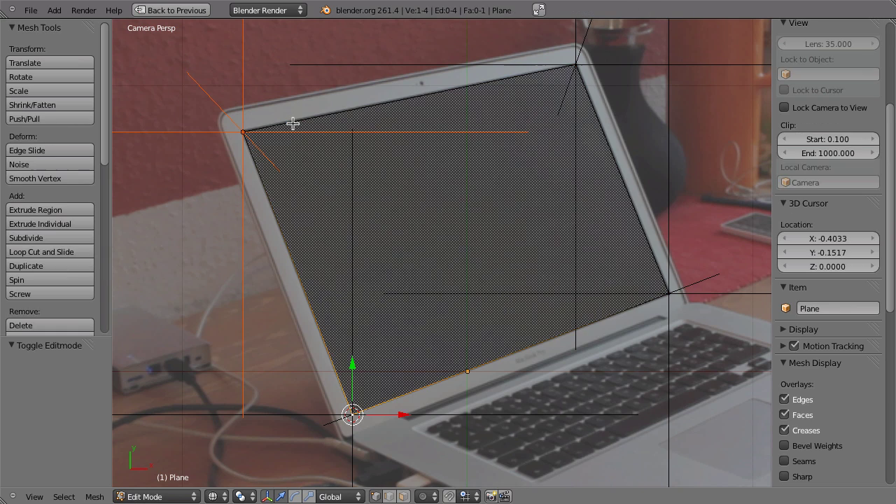
right_click(246, 130)
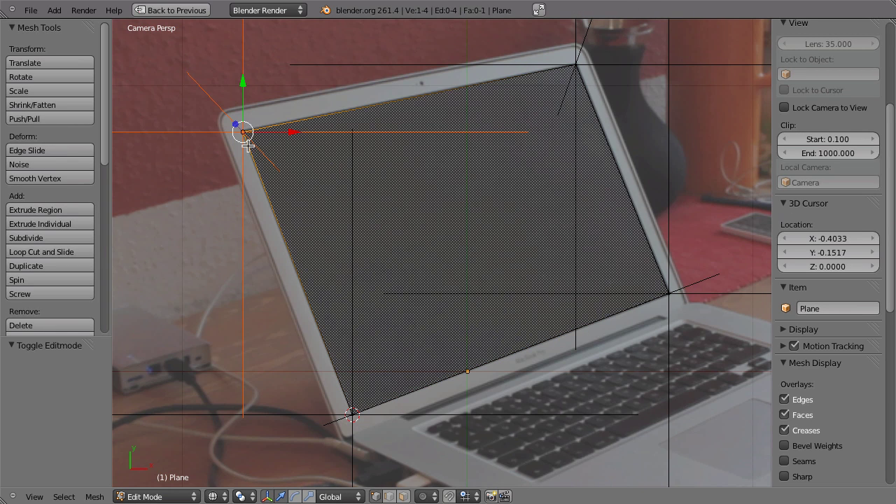
key(ctrl+h)
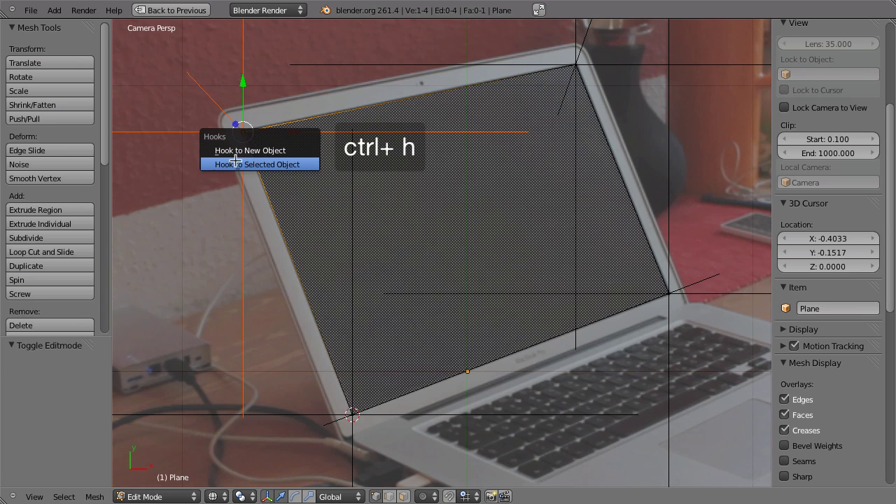
click(286, 164)
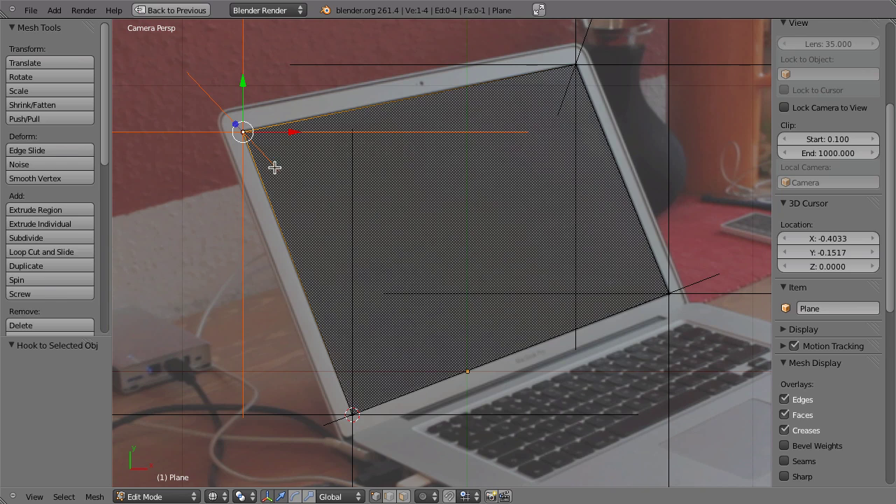
key(Tab)
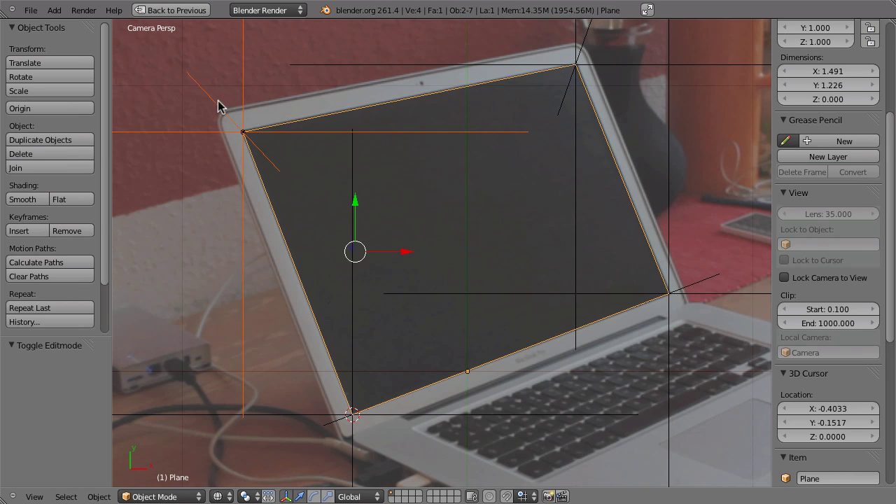
Step: Play the shot to check the hooked corner follows, then return to frame 1
shift+middle_drag(439, 179, 422, 190)
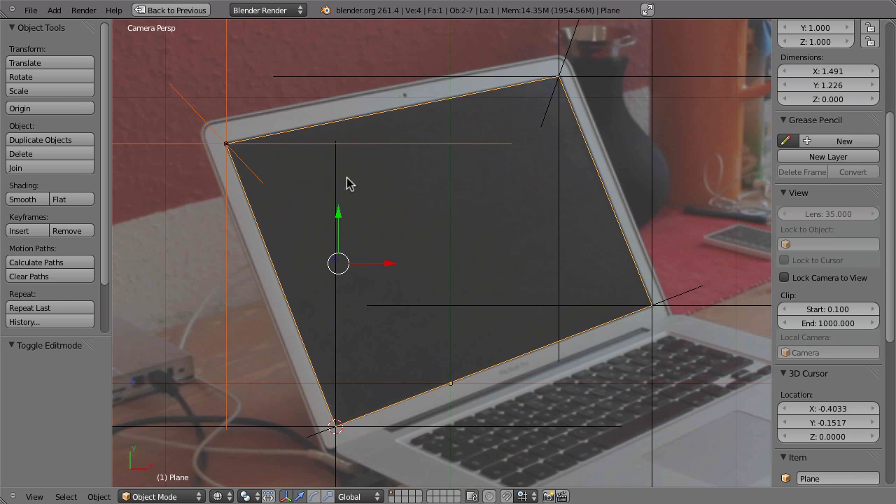
key(alt+a)
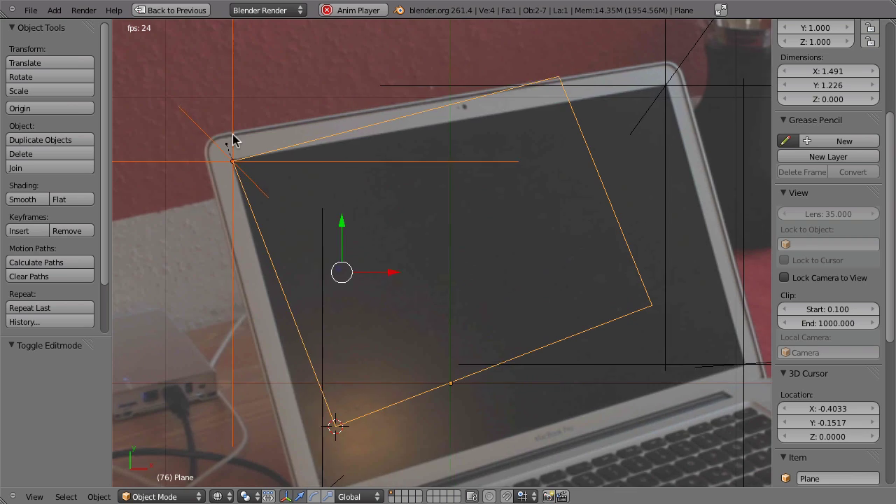
key(Escape)
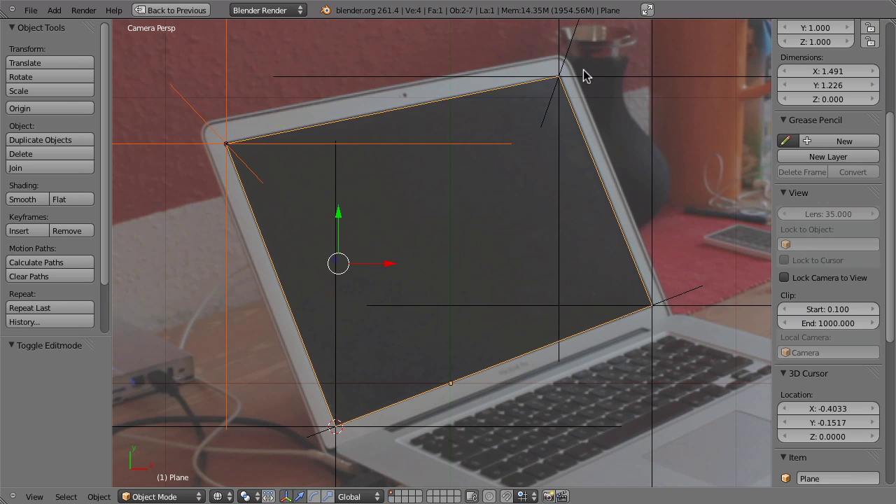
Step: Hook the plane's top-right vertex to the upper_right empty
right_click(606, 77)
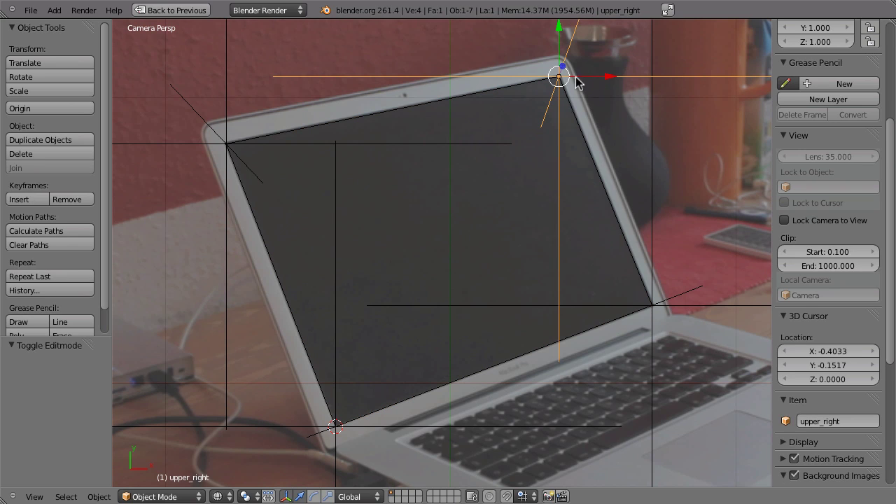
shift+right_click(569, 136)
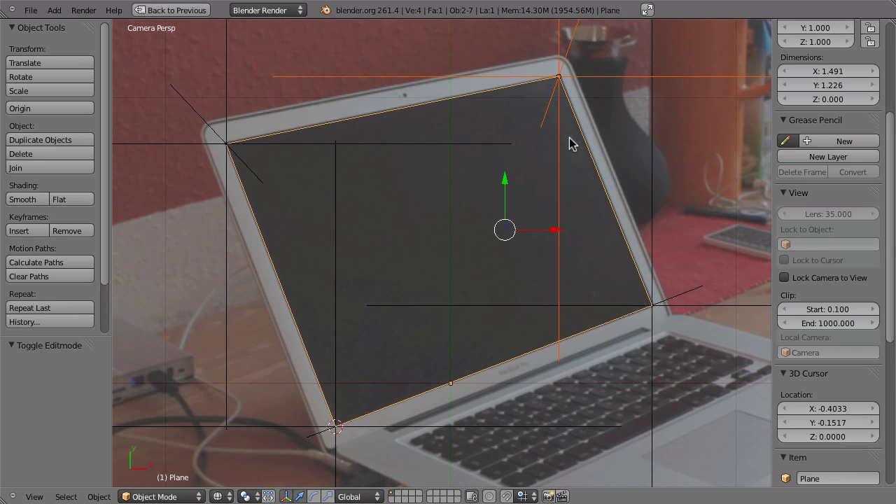
key(Tab)
right_click(556, 76)
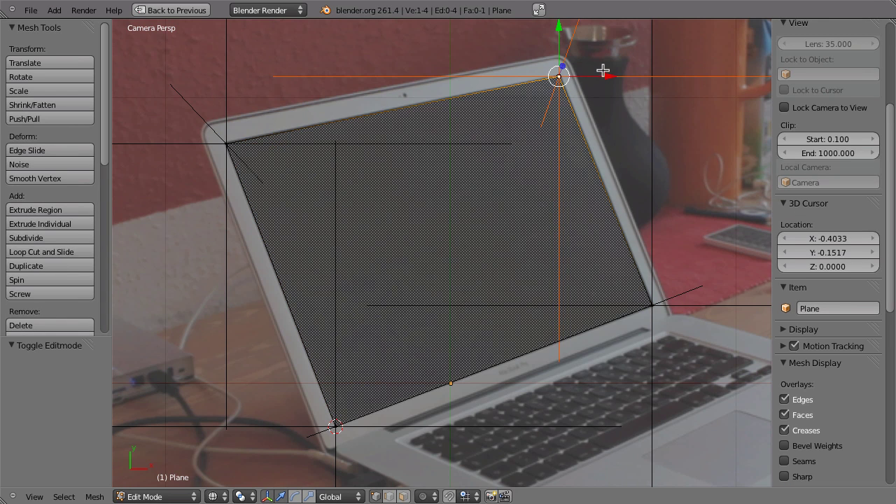
key(ctrl+h)
click(575, 83)
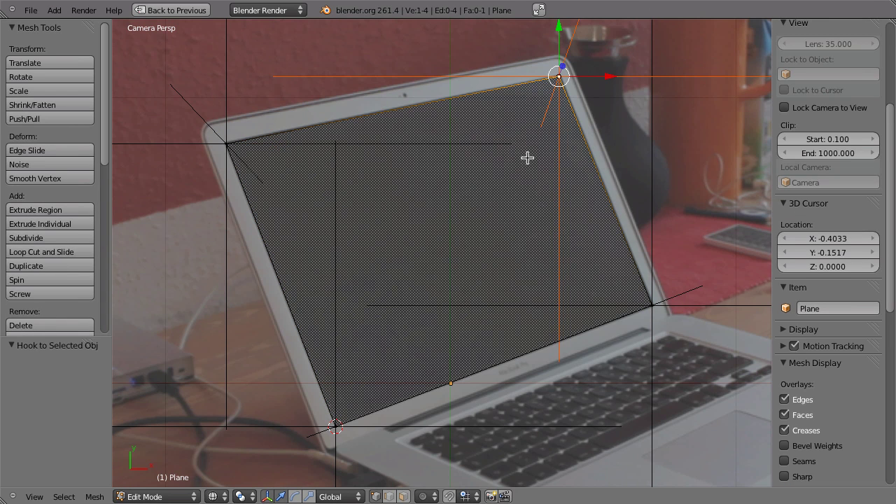
key(Tab)
Step: Hook the bottom-right and bottom-left vertices to lower_right and lower_left, then play the shot back
right_click(704, 308)
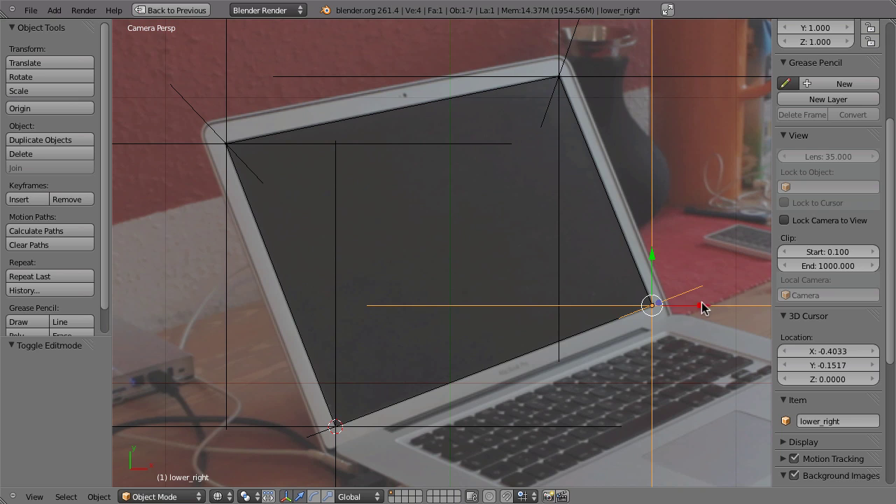
shift+right_click(630, 320)
key(Tab)
key(Tab)
right_click(336, 424)
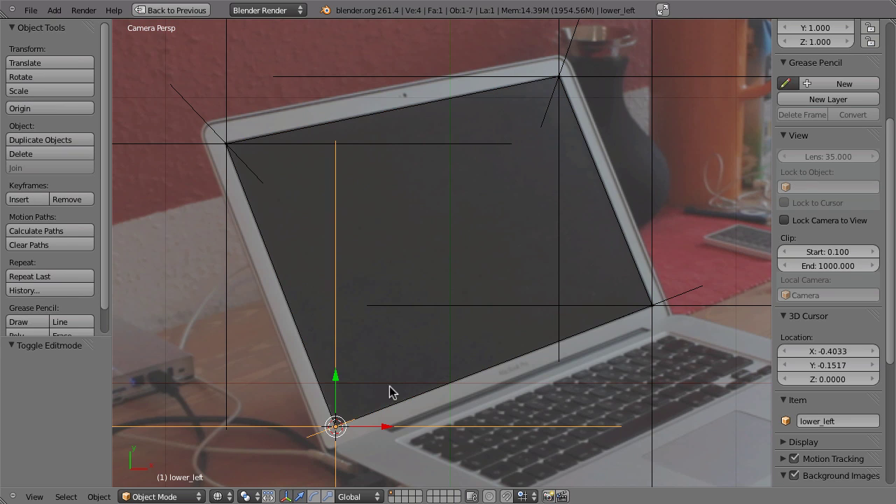
shift+right_click(417, 398)
key(Tab)
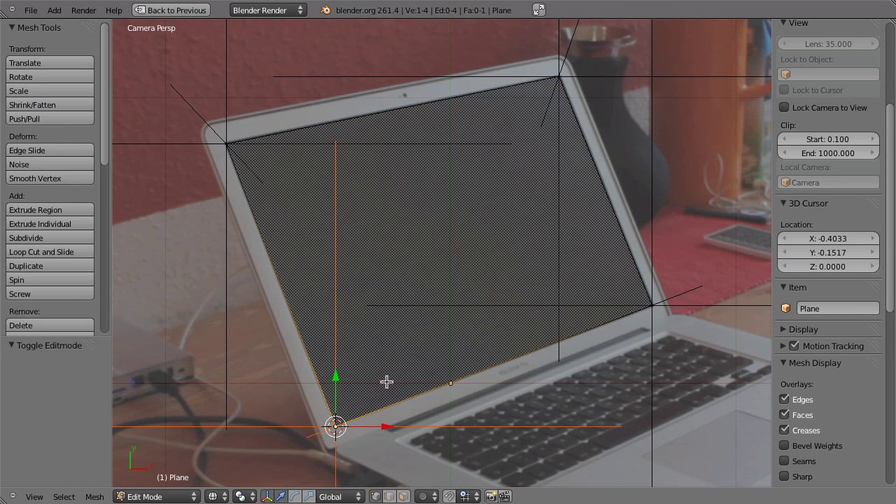
key(ctrl+h)
click(370, 403)
key(Tab)
key(alt+a)
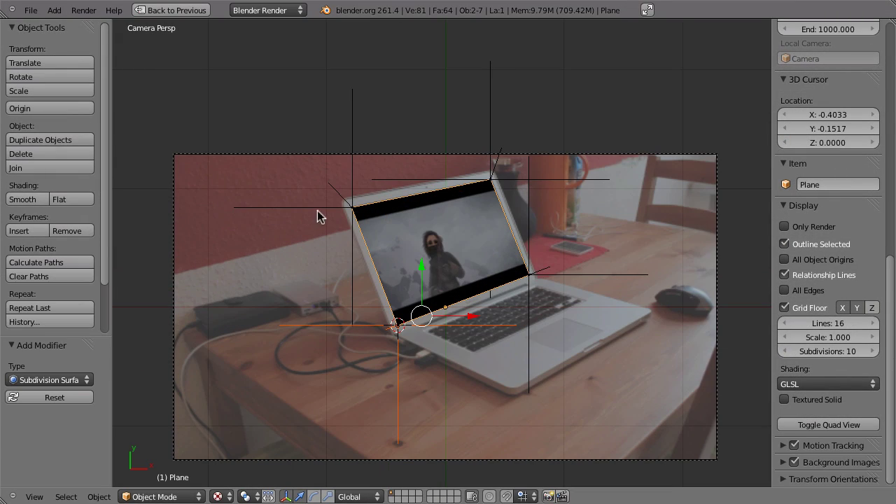
key(ctrl+Up)
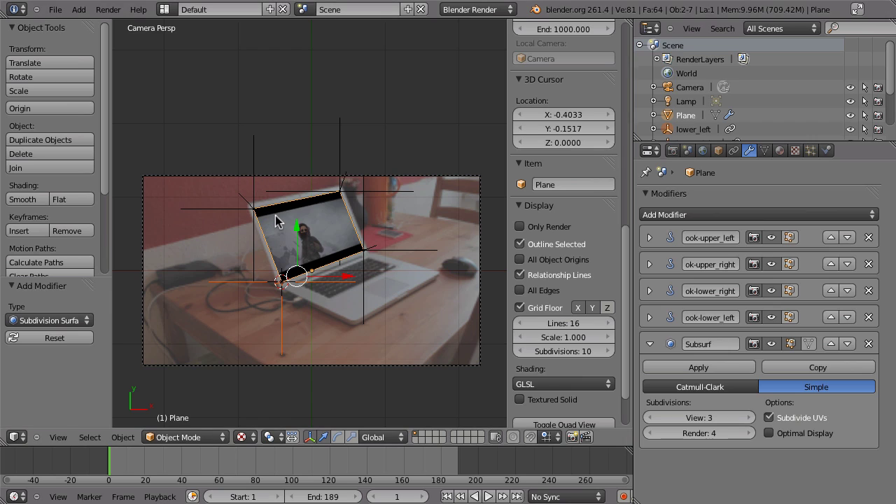